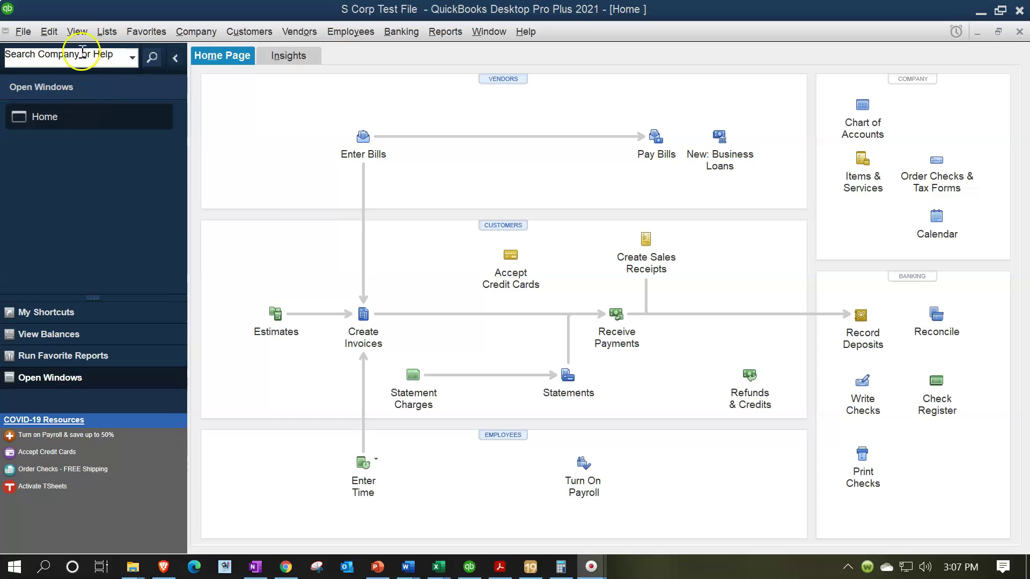
# Show the open window list in QuickBooks
pyautogui.click(78, 33)
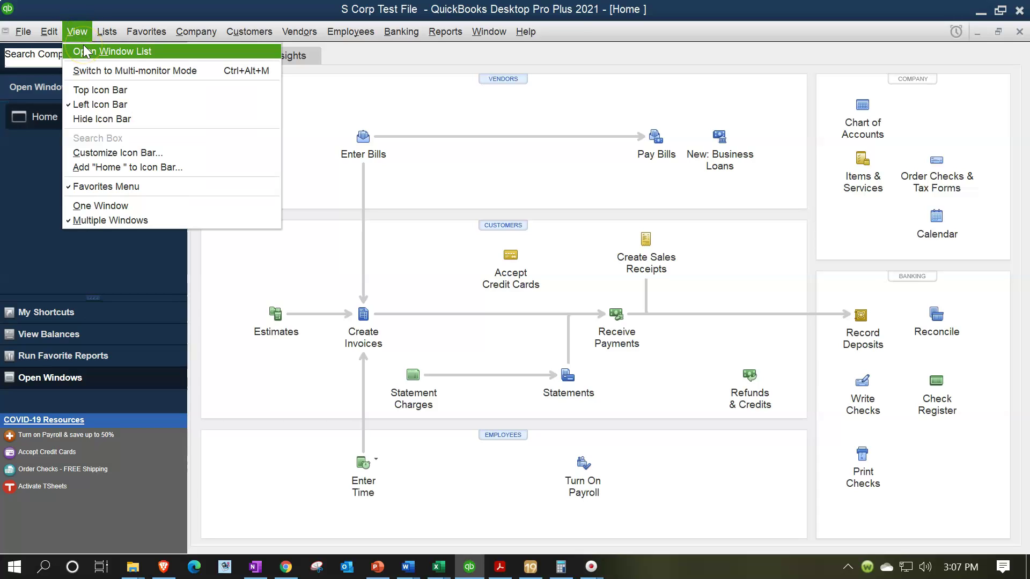
pyautogui.click(83, 49)
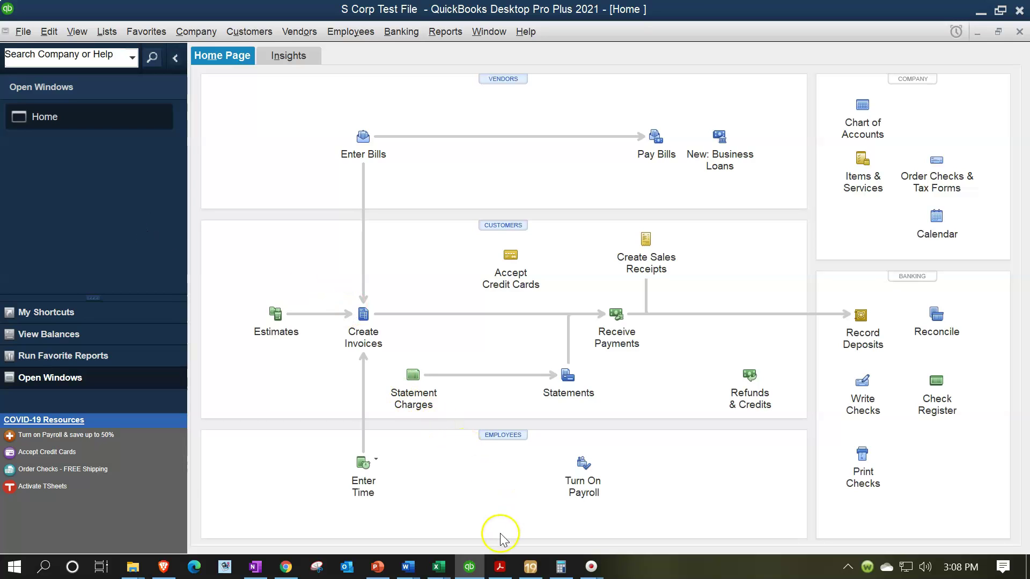
# Compare ordinary business income on Form 1120S page 1 in Lacerte with the adjusted net income in the Trial Balance S Corp workbook in Excel
pyautogui.click(531, 569)
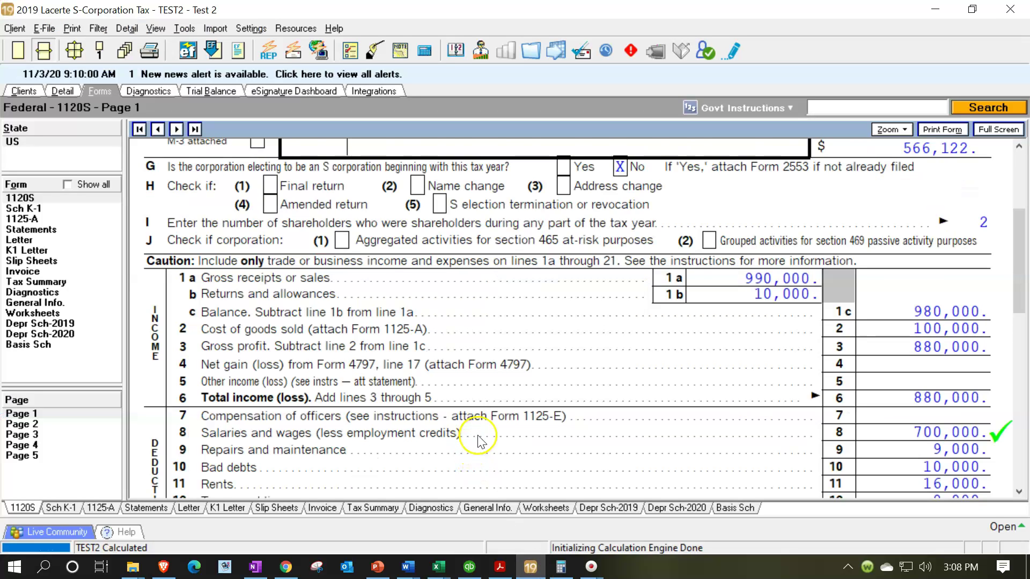
pyautogui.scroll(-3, 484, 437)
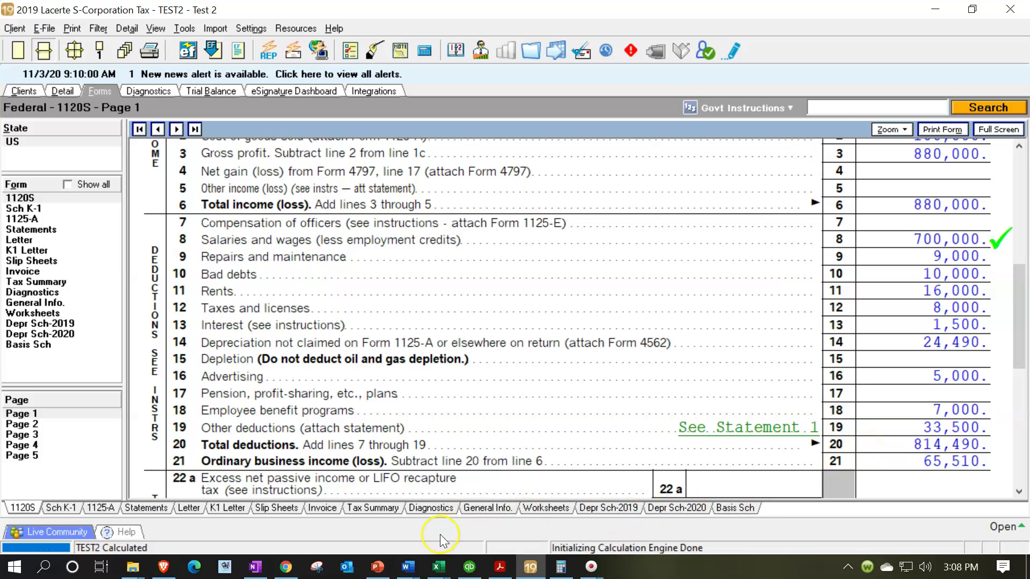
pyautogui.click(439, 569)
pyautogui.click(352, 504)
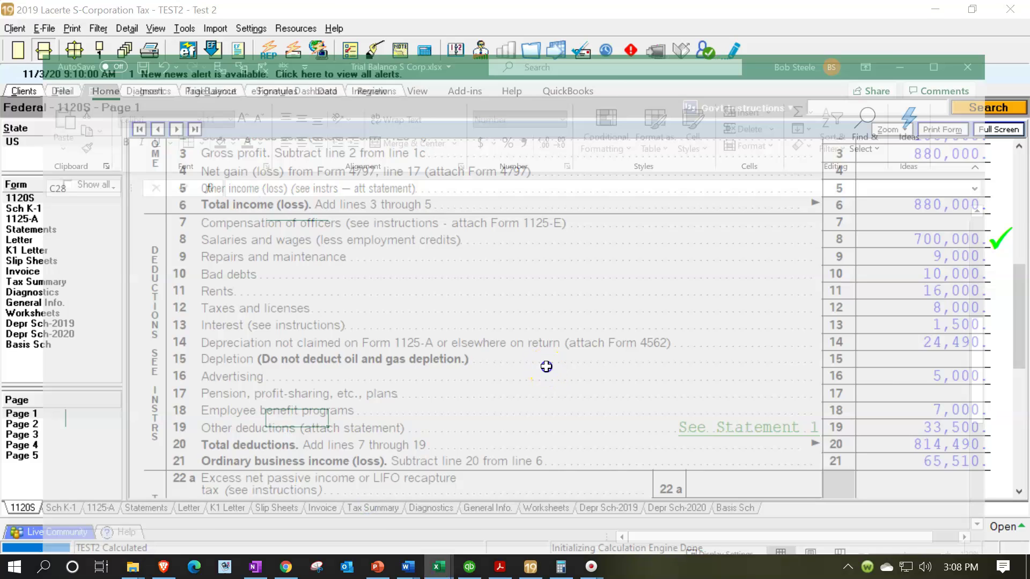
pyautogui.scroll(-3, 546, 367)
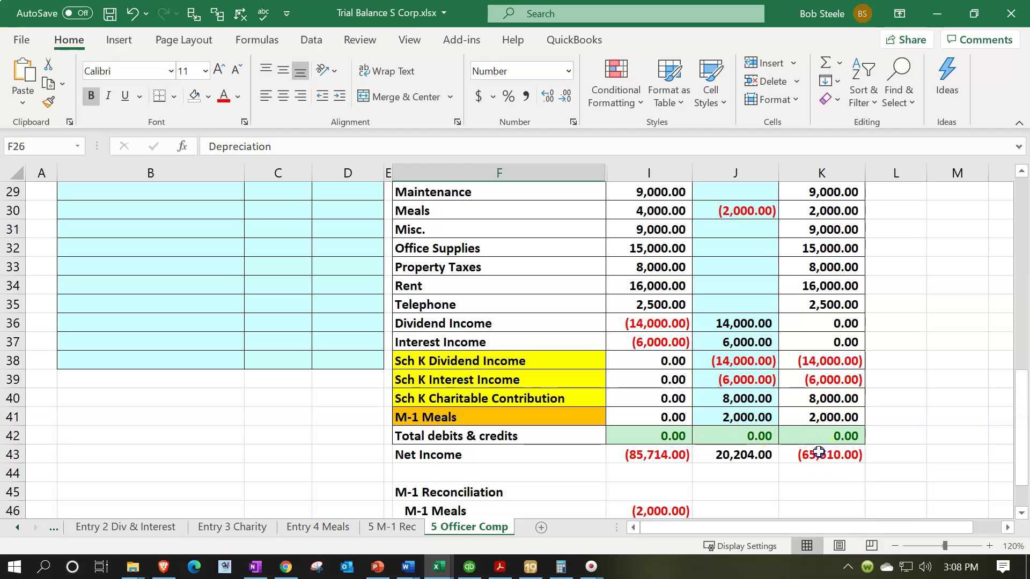
pyautogui.click(818, 454)
pyautogui.click(473, 569)
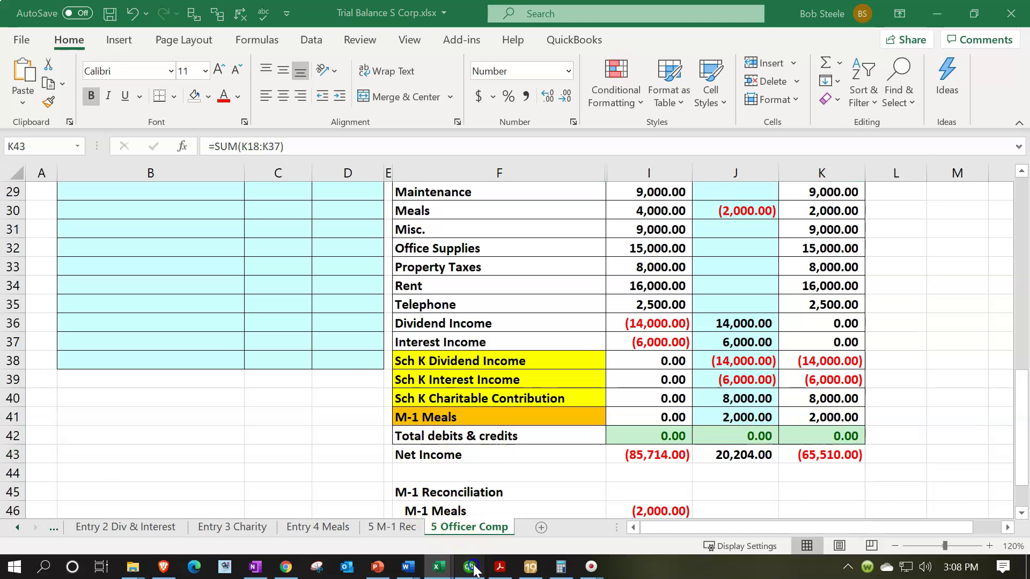
pyautogui.click(473, 568)
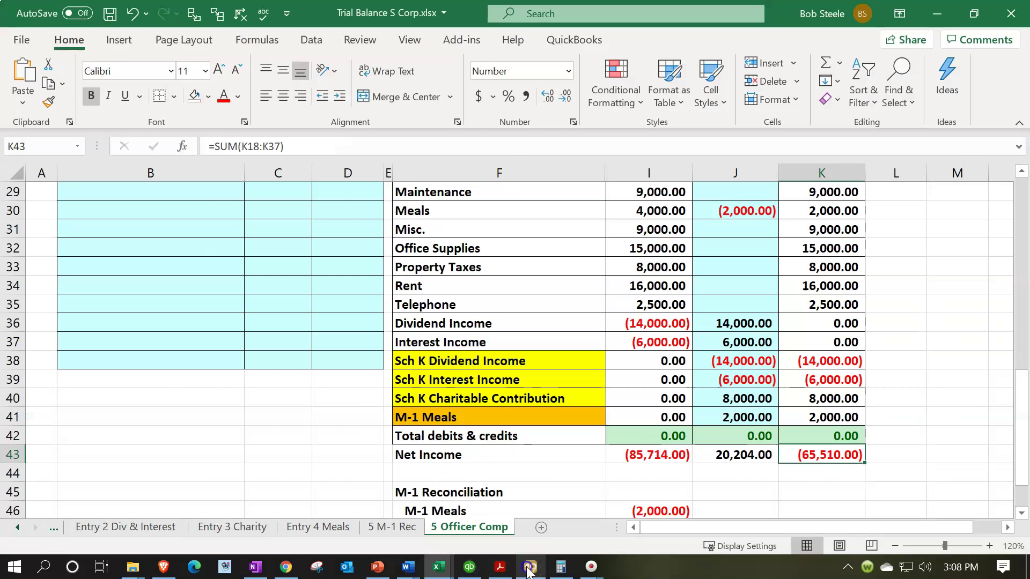
# Compare Schedule M-1 on Form 1120S page 5 in Lacerte with the net income and M-1 tax income in the Excel trial balance
pyautogui.click(530, 567)
pyautogui.click(32, 455)
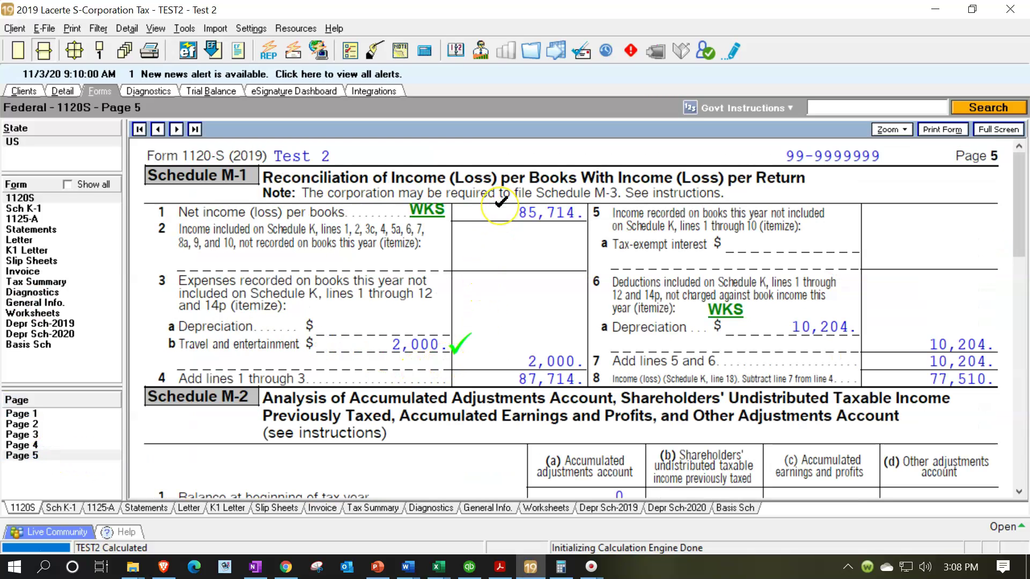
pyautogui.click(923, 375)
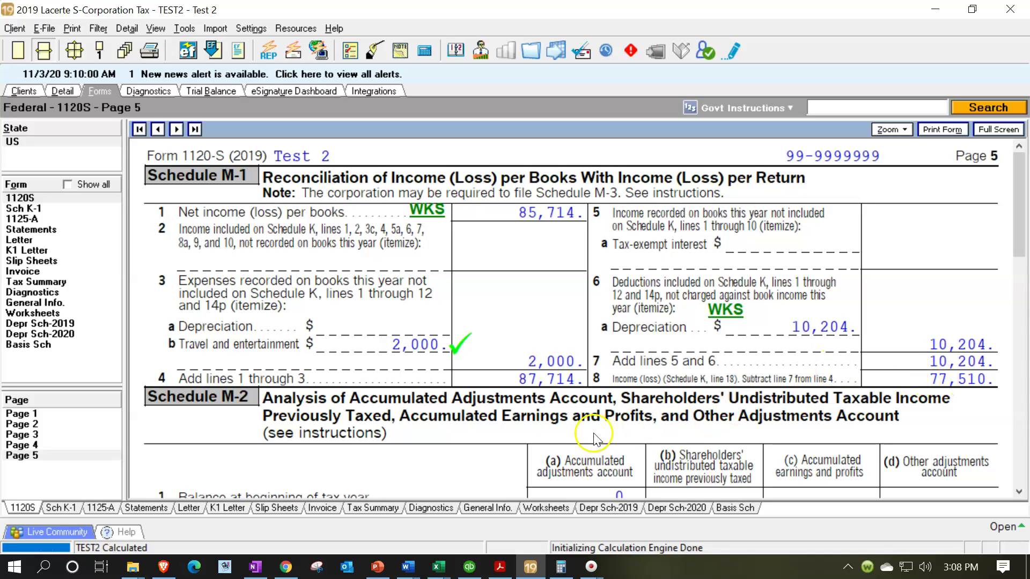
pyautogui.click(439, 570)
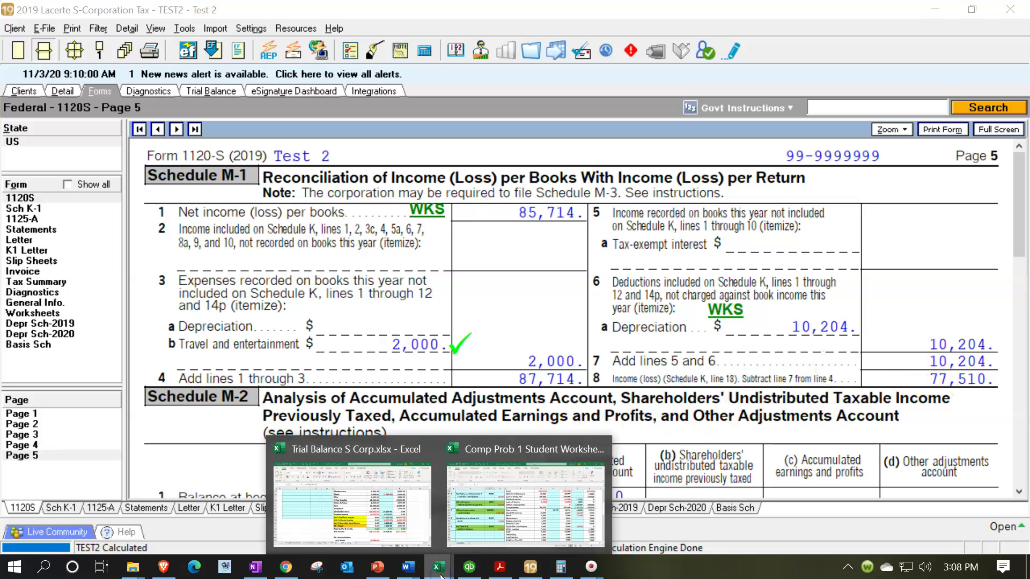
pyautogui.click(394, 509)
pyautogui.click(636, 463)
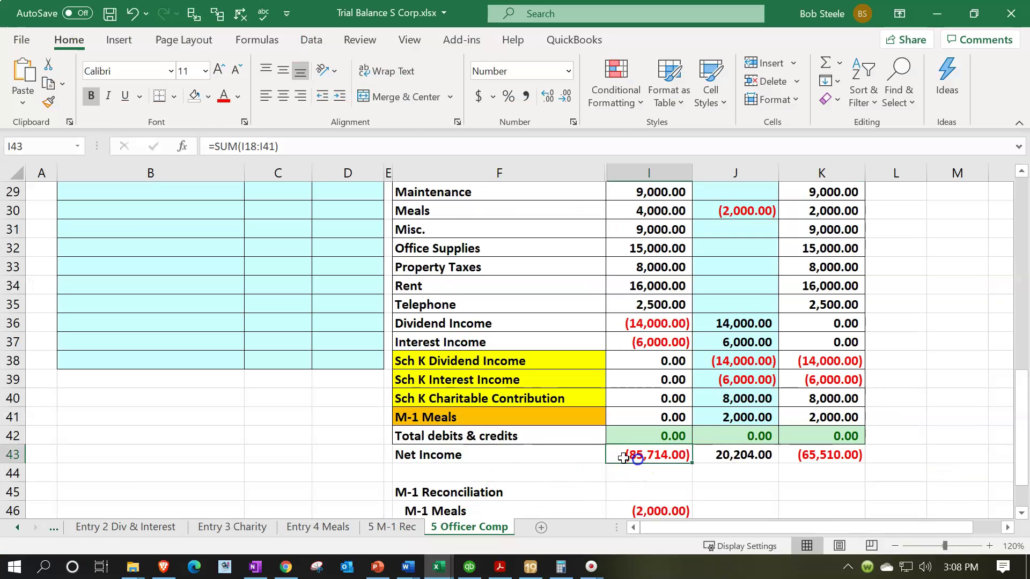
pyautogui.scroll(-2, 635, 456)
pyautogui.click(635, 432)
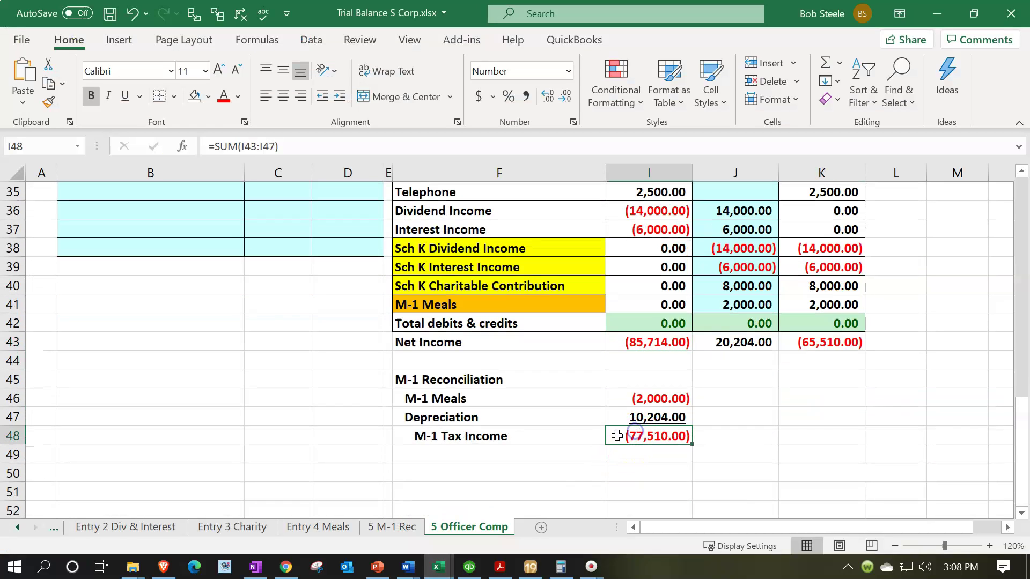
# Examine the Compensation row and the blank T7 adjusting entry area on the 5 Officer Comp sheet
pyautogui.scroll(5, 474, 456)
pyautogui.scroll(1, 474, 455)
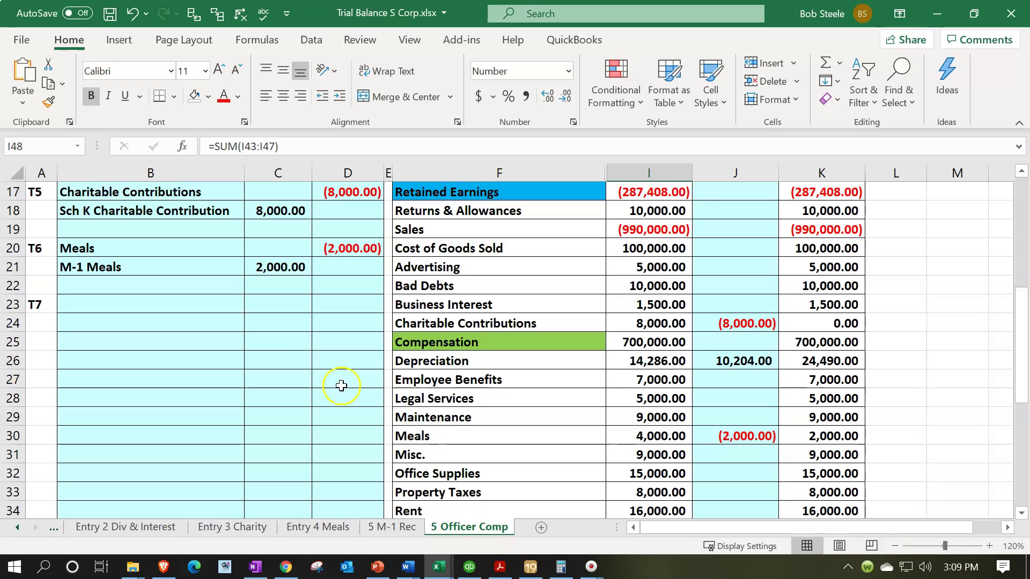
pyautogui.click(295, 351)
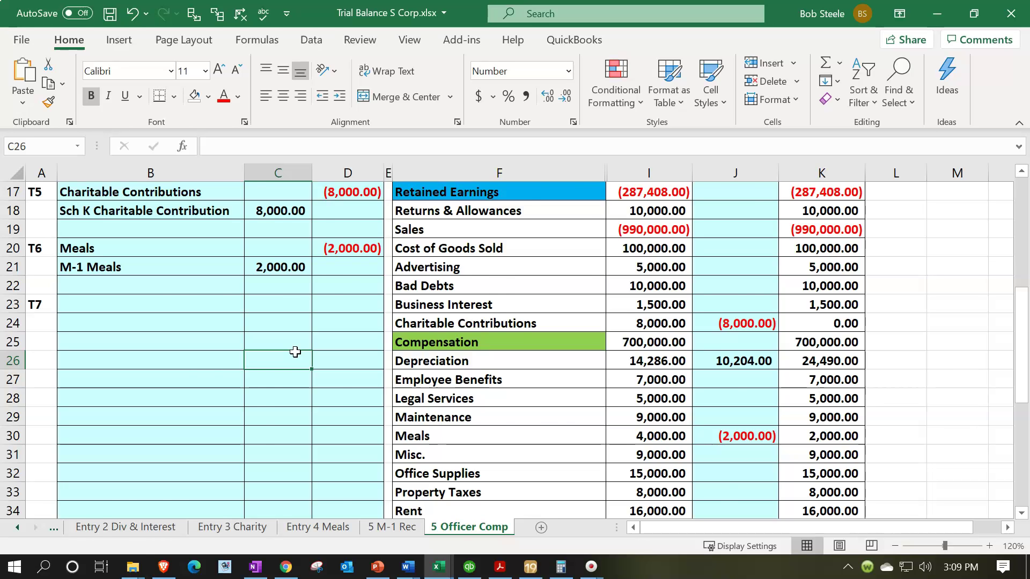
# Switch to Lacerte and check the officer compensation and salaries lines on Form 1120S page 1
pyautogui.hotkey('alt', 'Tab')
pyautogui.click(50, 415)
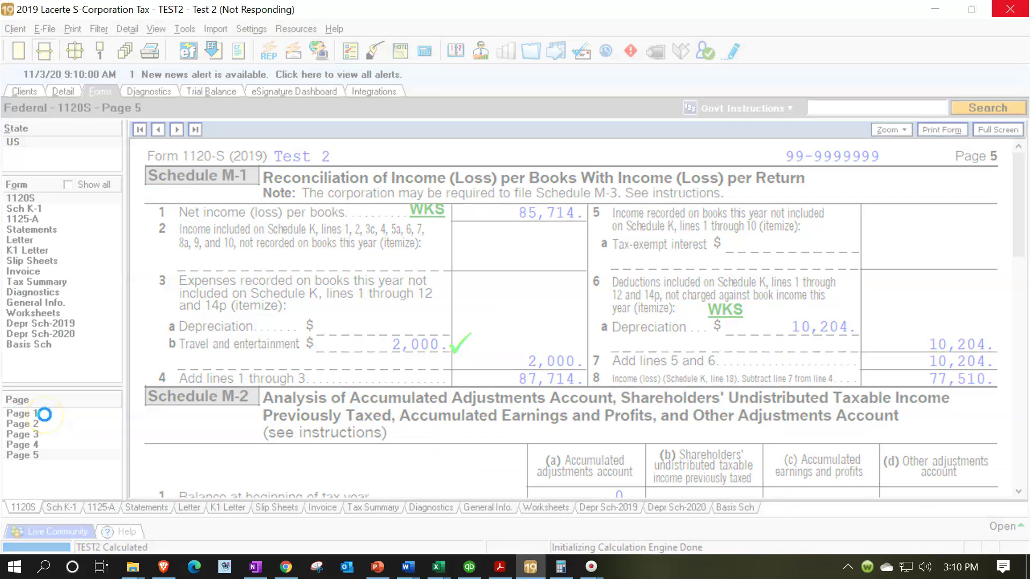
pyautogui.scroll(-4, 679, 290)
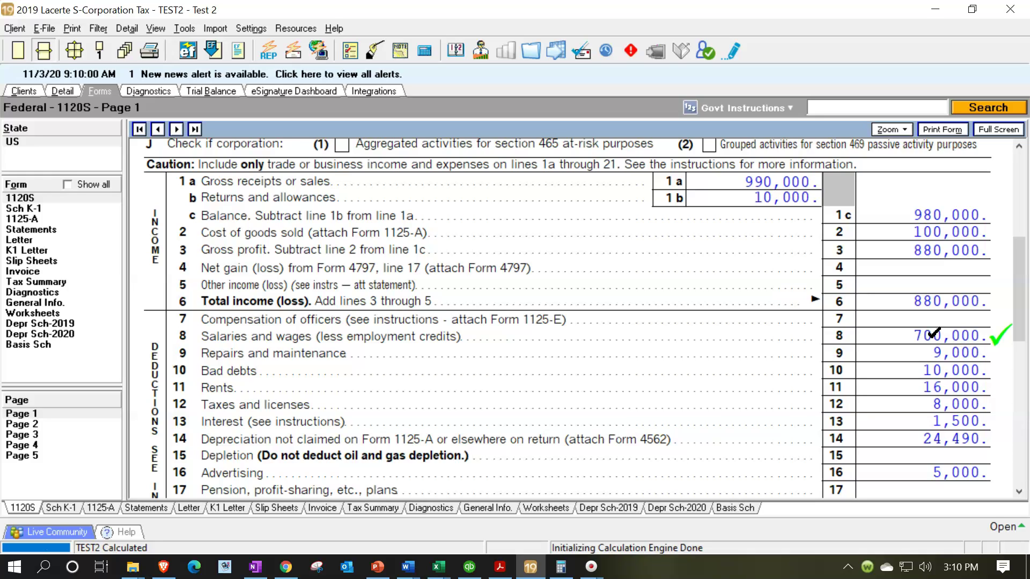
pyautogui.click(934, 321)
pyautogui.click(907, 323)
# Switch to QuickBooks, open the Chart of Accounts and select the Compensation expense account
pyautogui.click(464, 569)
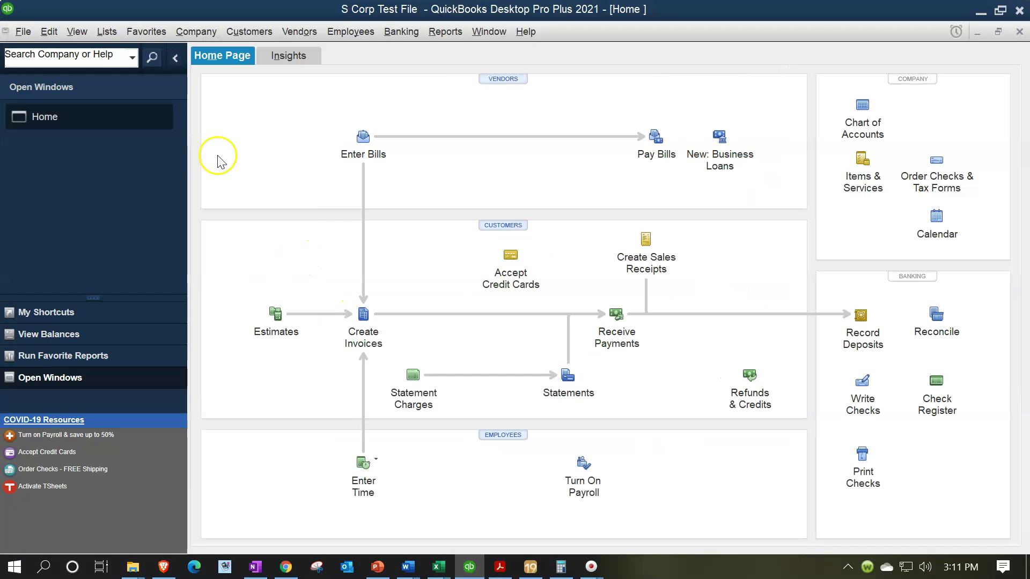
pyautogui.click(107, 31)
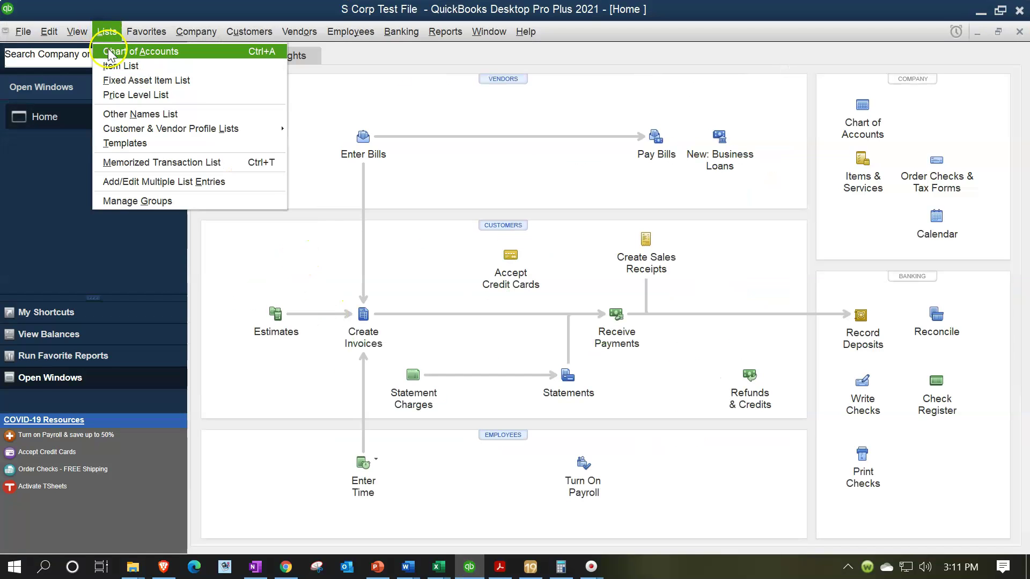
pyautogui.click(110, 53)
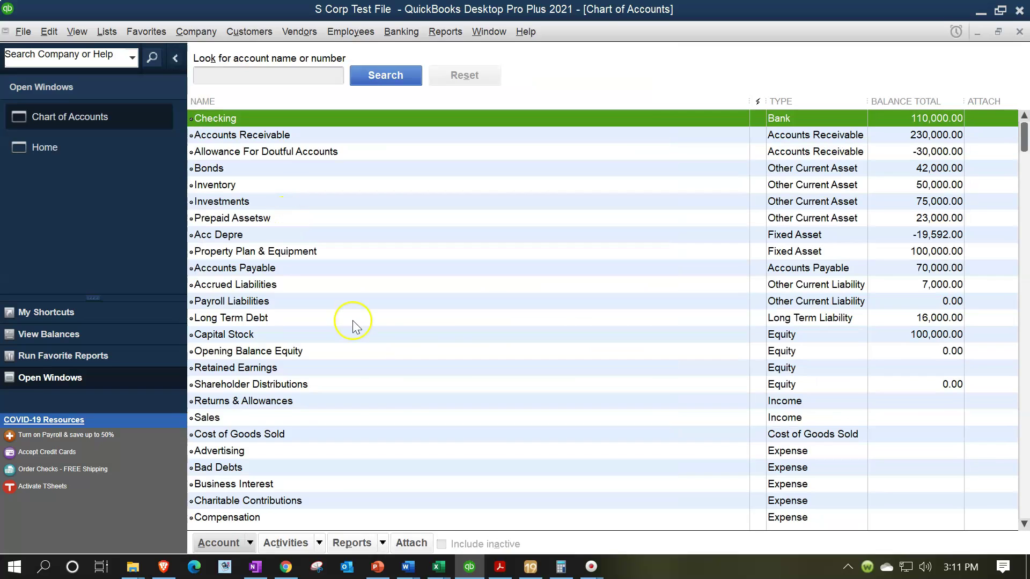
pyautogui.scroll(-3, 458, 330)
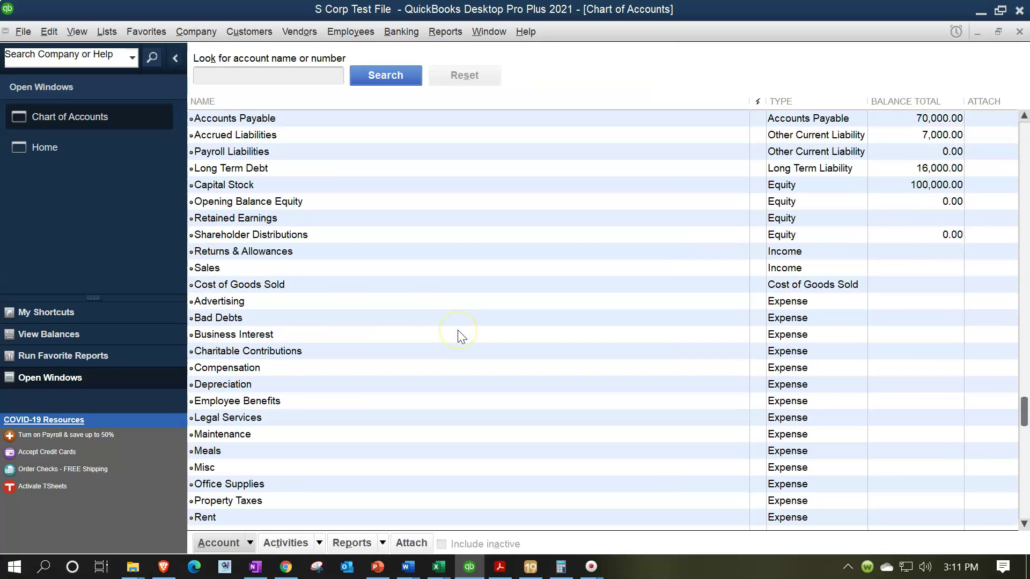
pyautogui.click(281, 370)
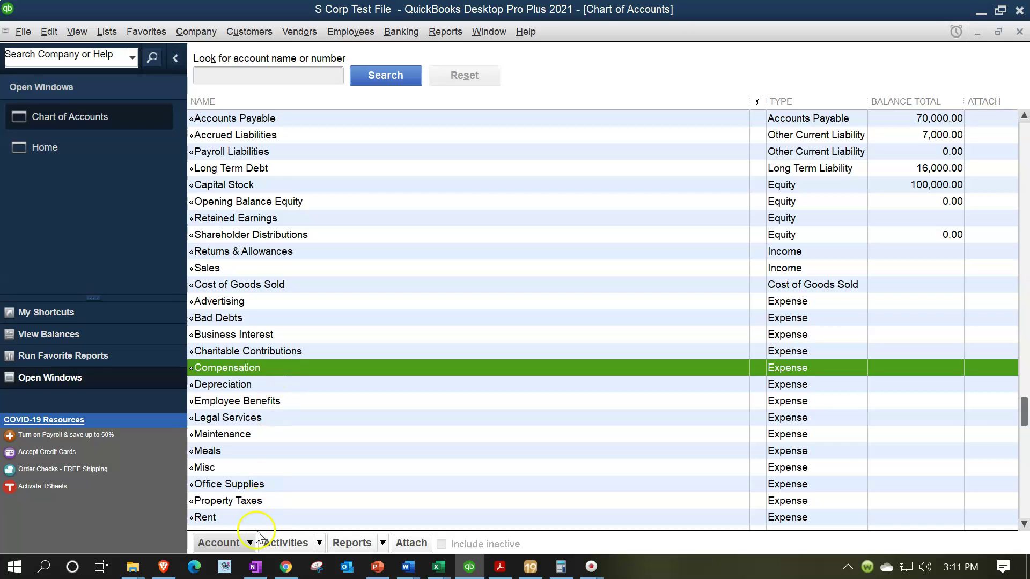
# Start a new Expense account and name it Officer Compensation
pyautogui.click(244, 544)
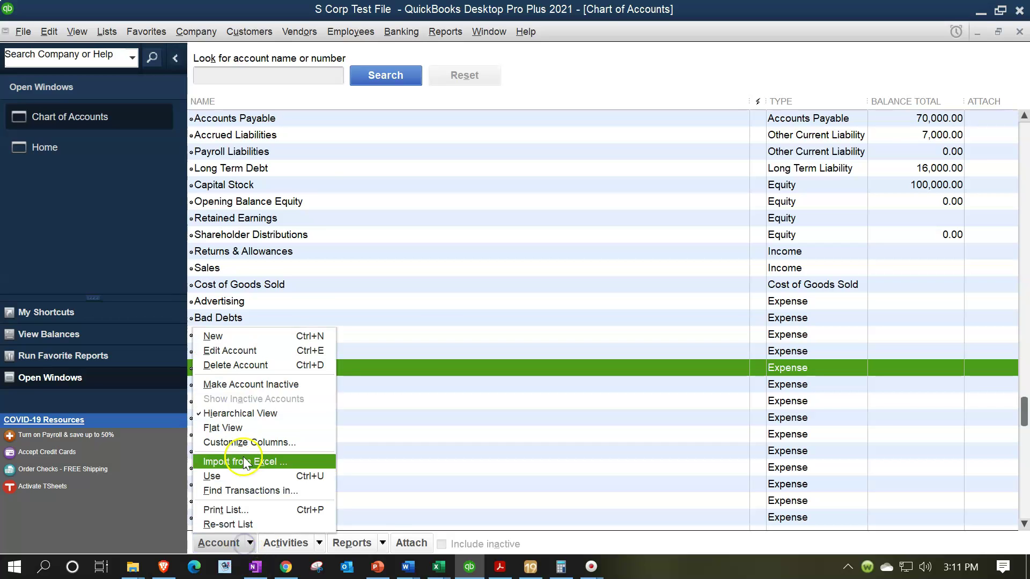
pyautogui.click(240, 338)
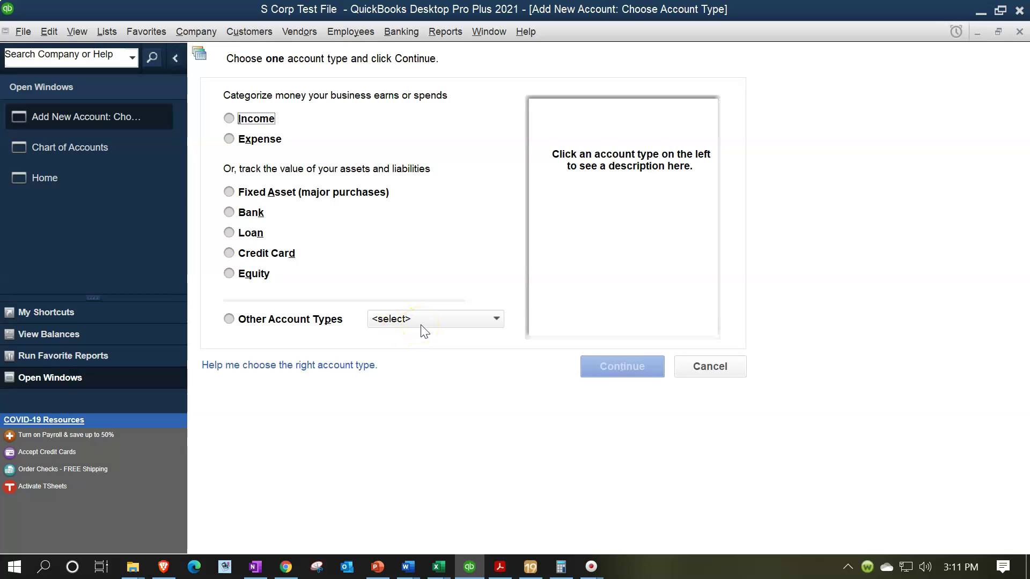
pyautogui.click(250, 143)
pyautogui.click(637, 370)
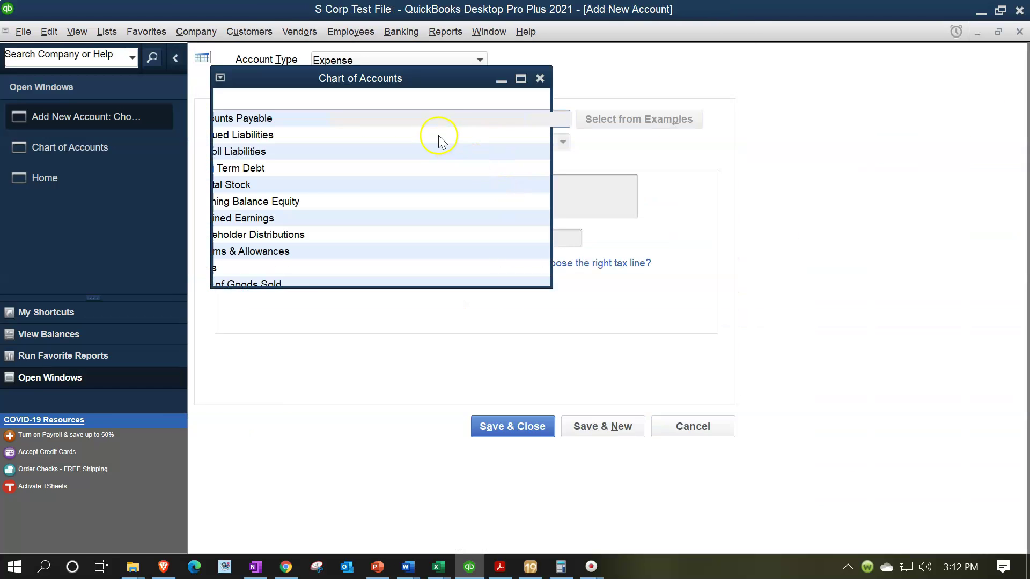
pyautogui.write('Officer Com')
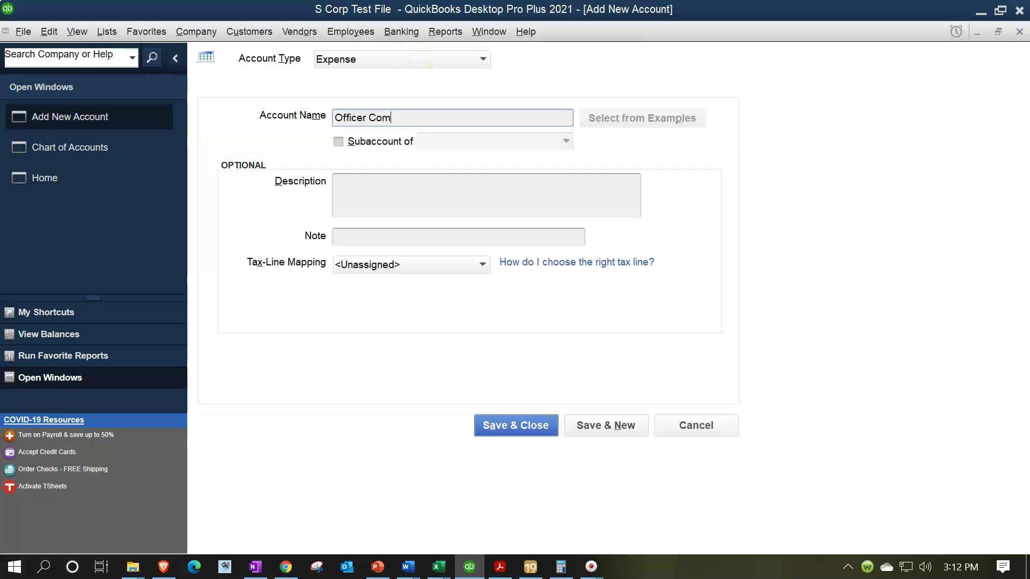
pyautogui.write('pensation')
pyautogui.press('Tab')
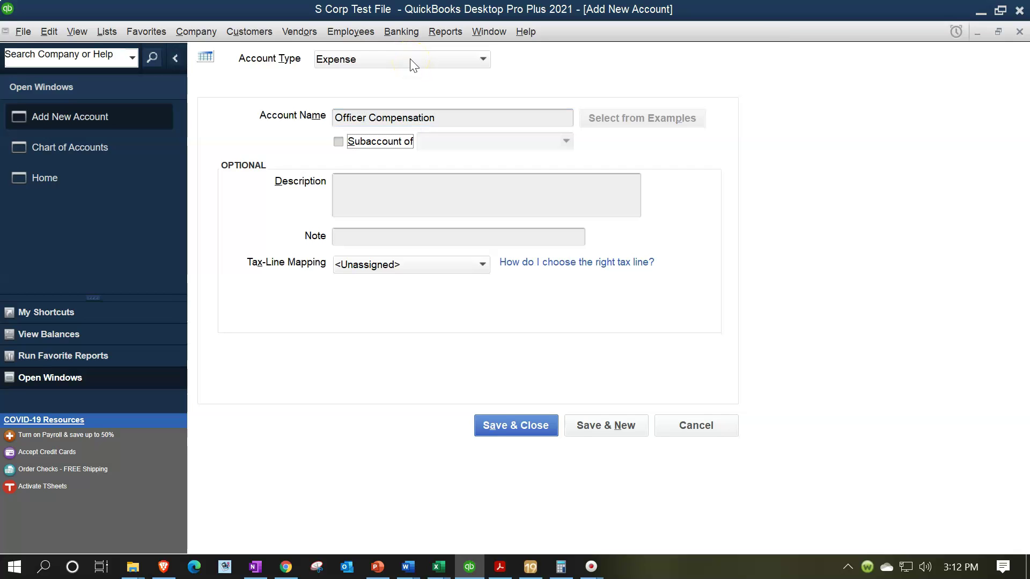
# Map the new account to the shareholder compensation deduction tax line, save it, and check it against the Compensation account in the list
pyautogui.click(475, 266)
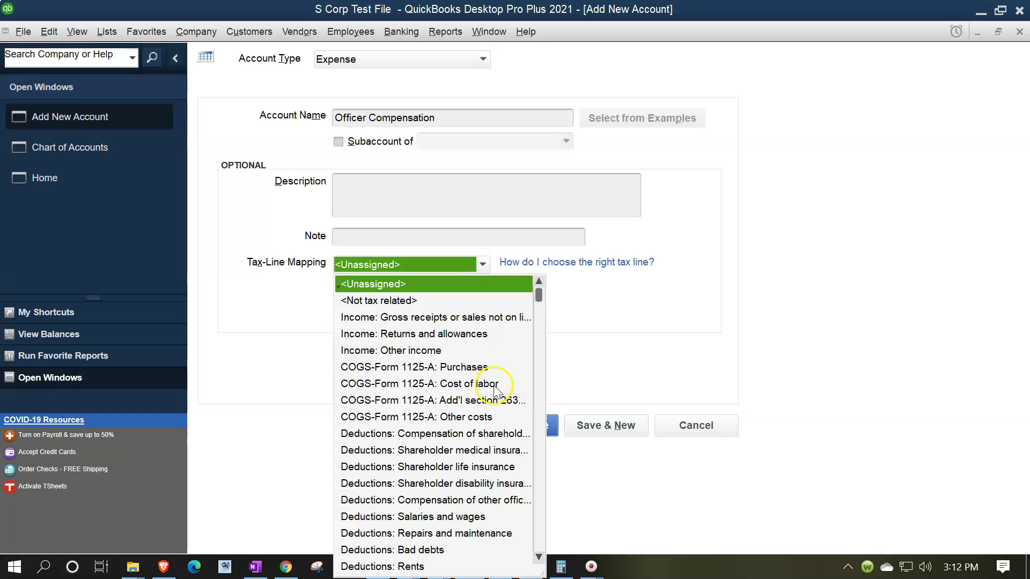
pyautogui.click(439, 432)
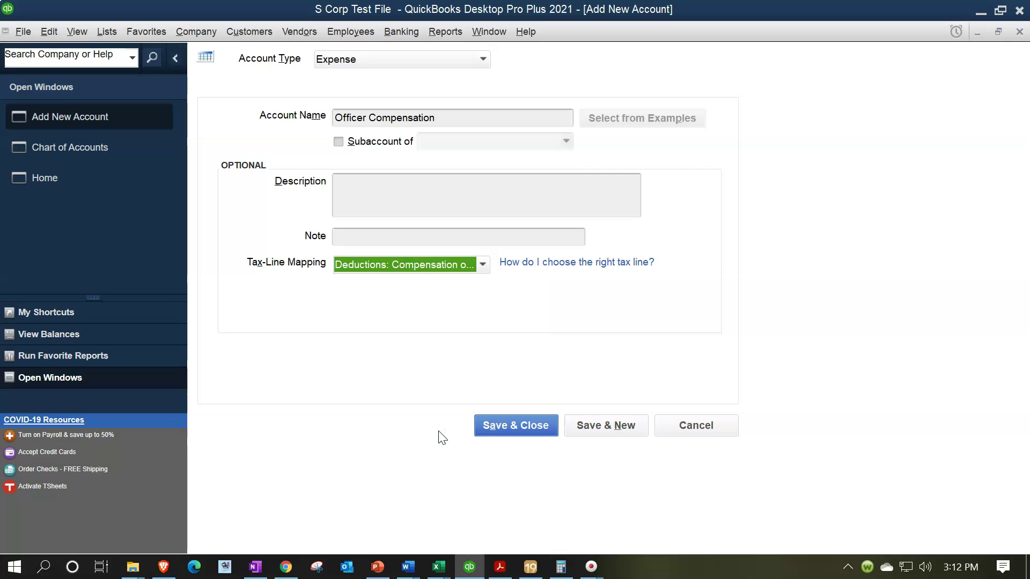
pyautogui.click(481, 426)
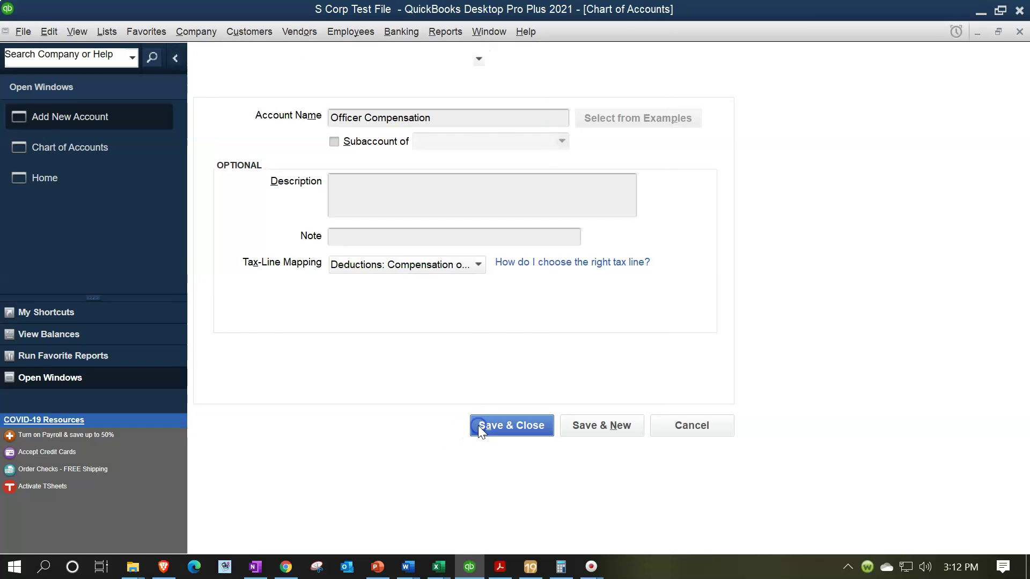
pyautogui.click(385, 440)
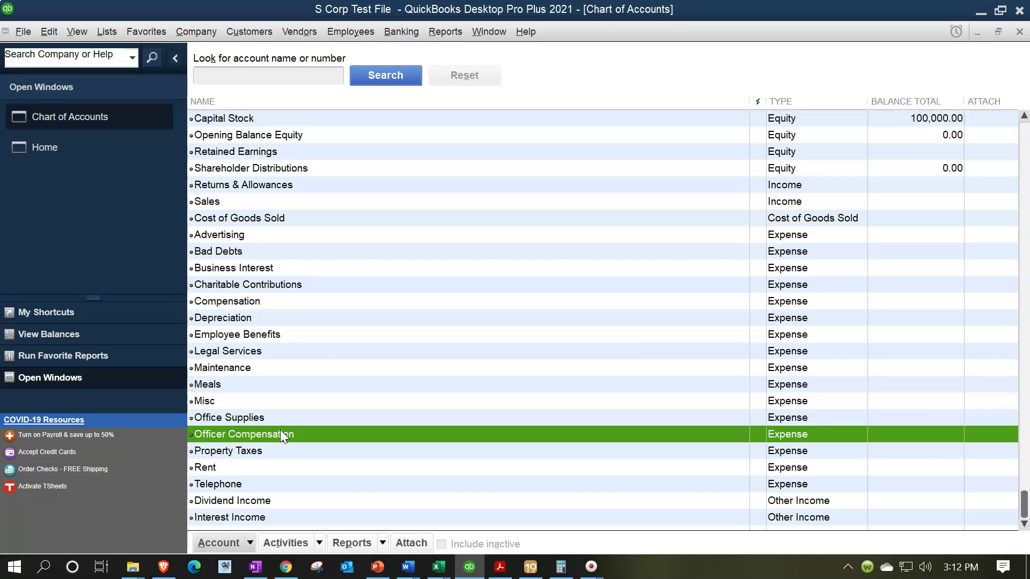
pyautogui.click(294, 301)
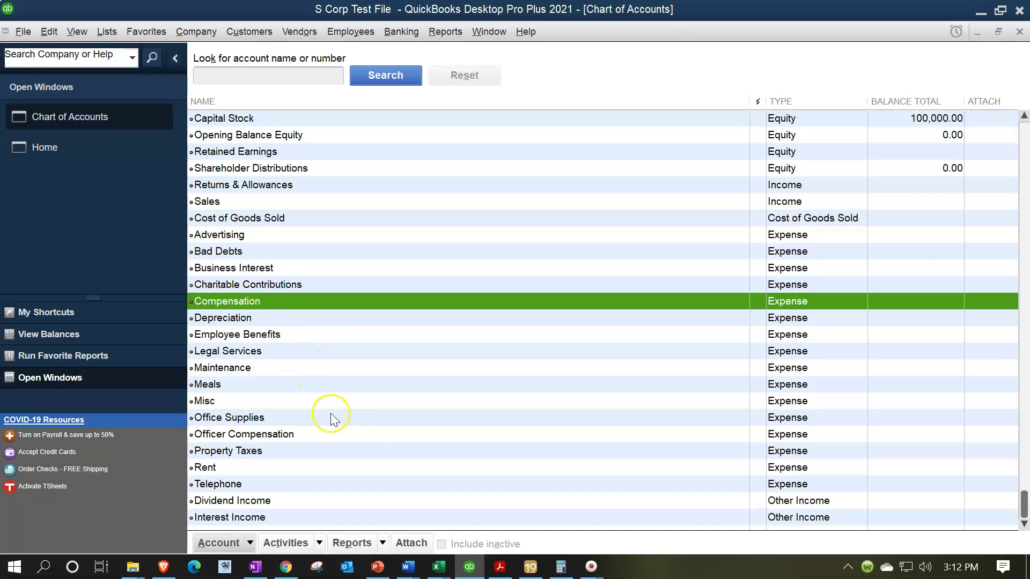
# Switch to the Trial Balance S Corp workbook in Excel and review the Compensation row and the expense accounts below it
pyautogui.moveTo(443, 572)
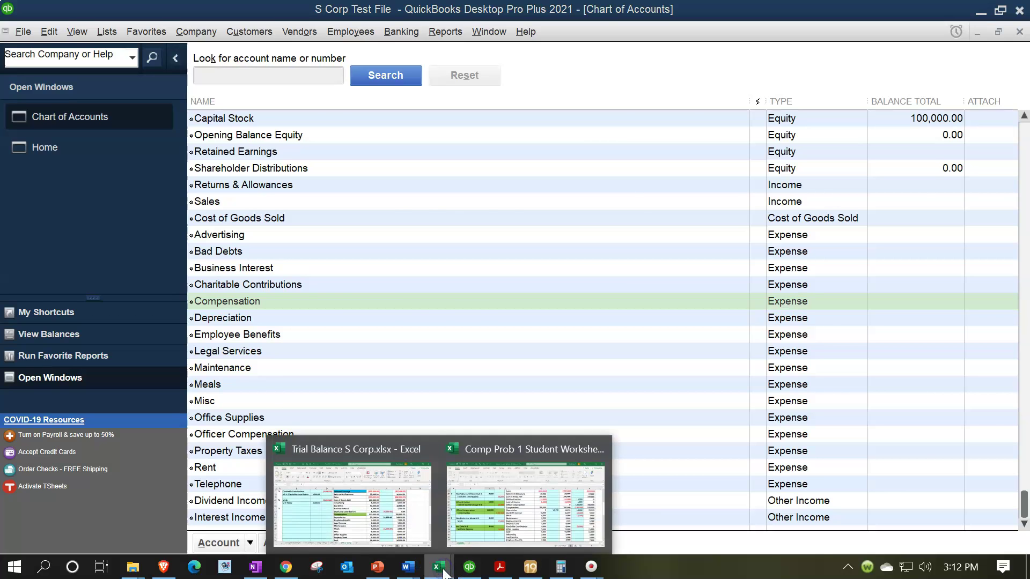
pyautogui.click(321, 499)
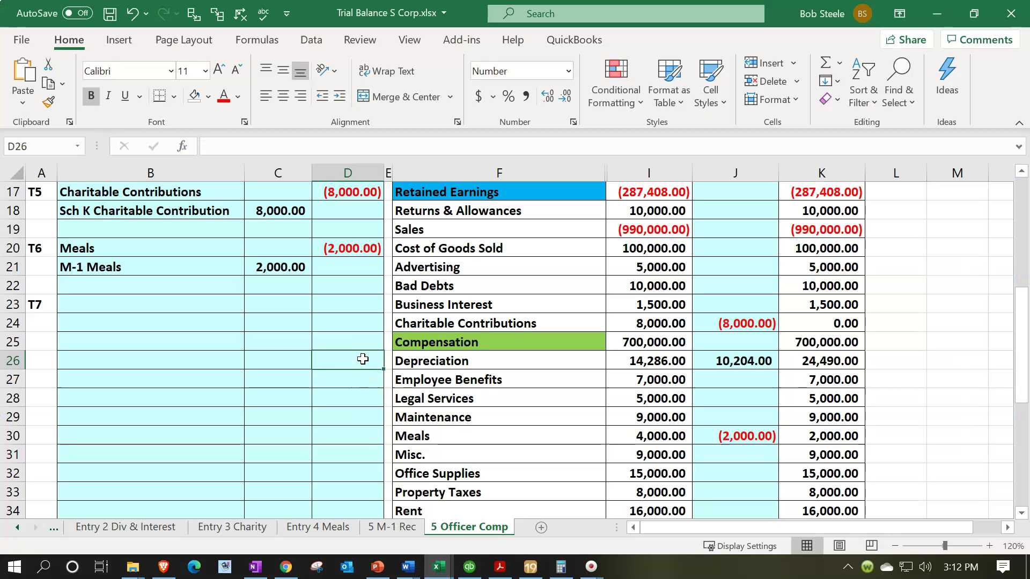
pyautogui.click(489, 340)
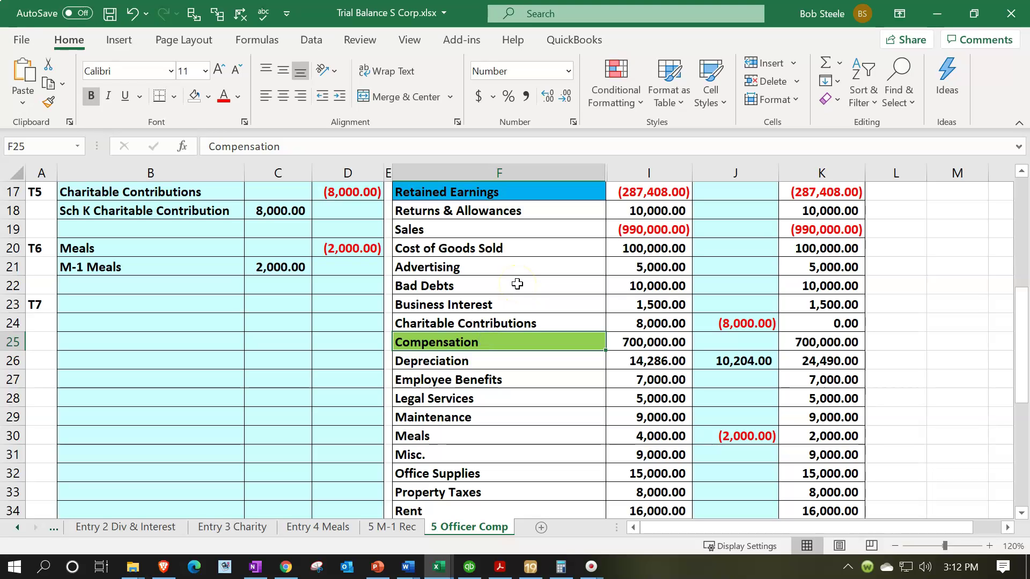
pyautogui.scroll(-2, 517, 284)
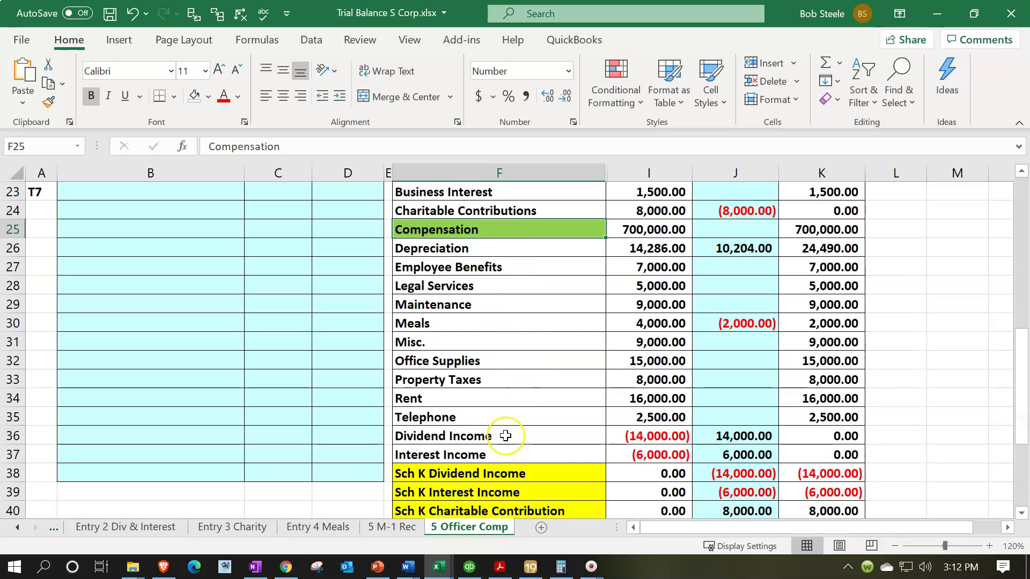
# Compare the positions of Compensation and Officer Compensation in the QuickBooks account list with the Excel trial balance rows, ending in Excel
pyautogui.click(469, 567)
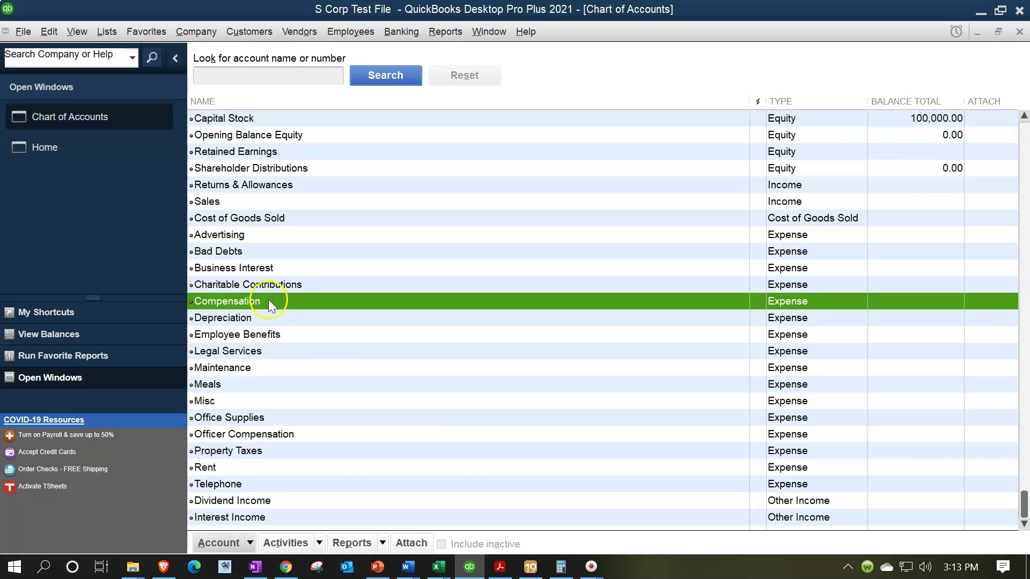
pyautogui.moveTo(438, 563)
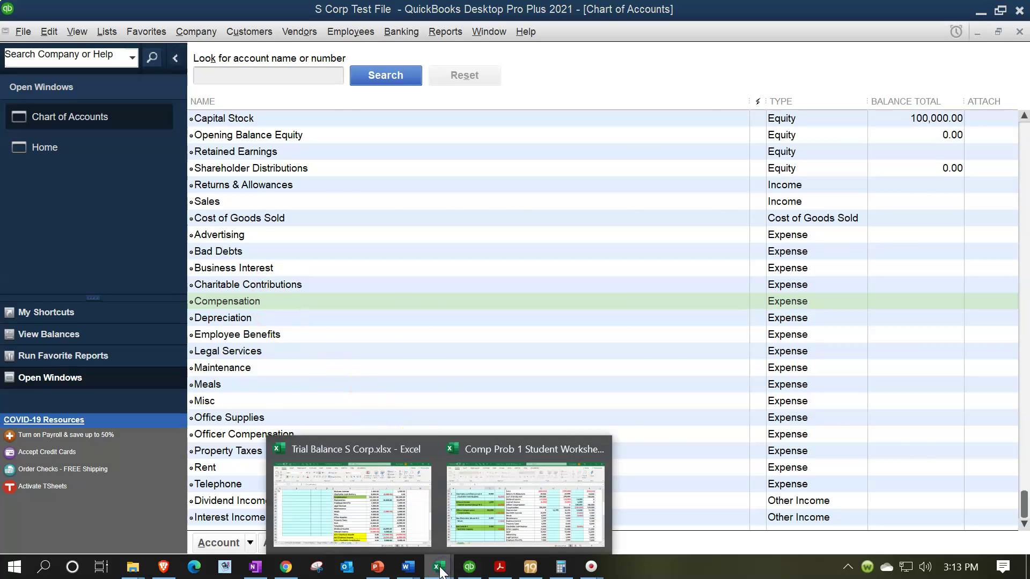
pyautogui.click(409, 516)
pyautogui.click(545, 404)
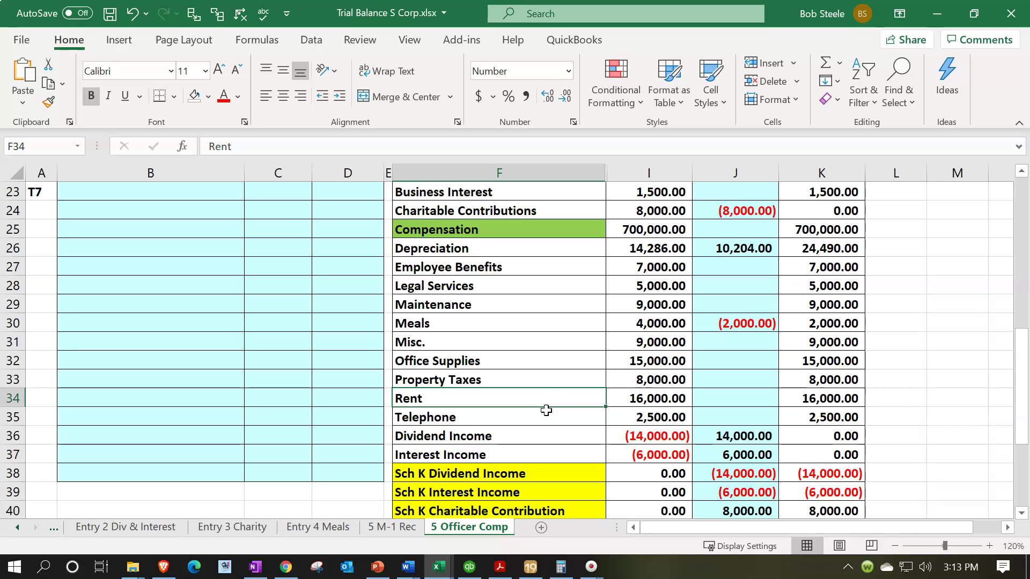
pyautogui.scroll(1, 540, 397)
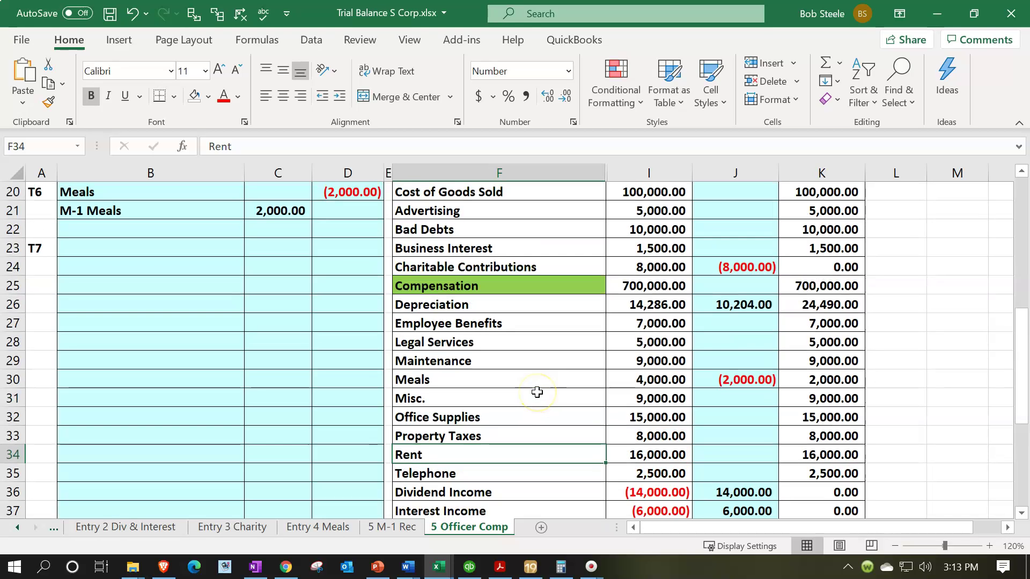
pyautogui.scroll(-1, 537, 393)
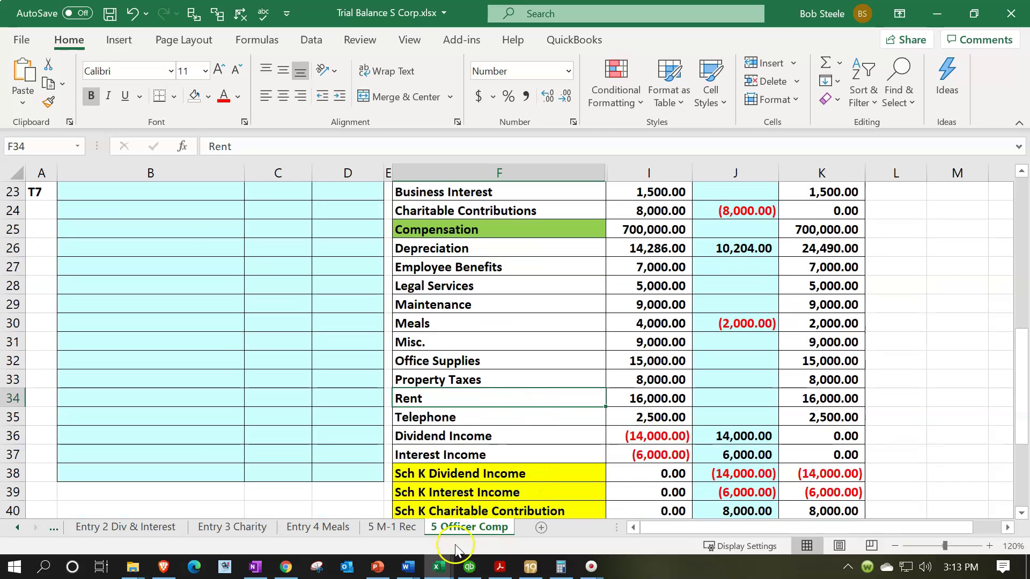
pyautogui.click(469, 567)
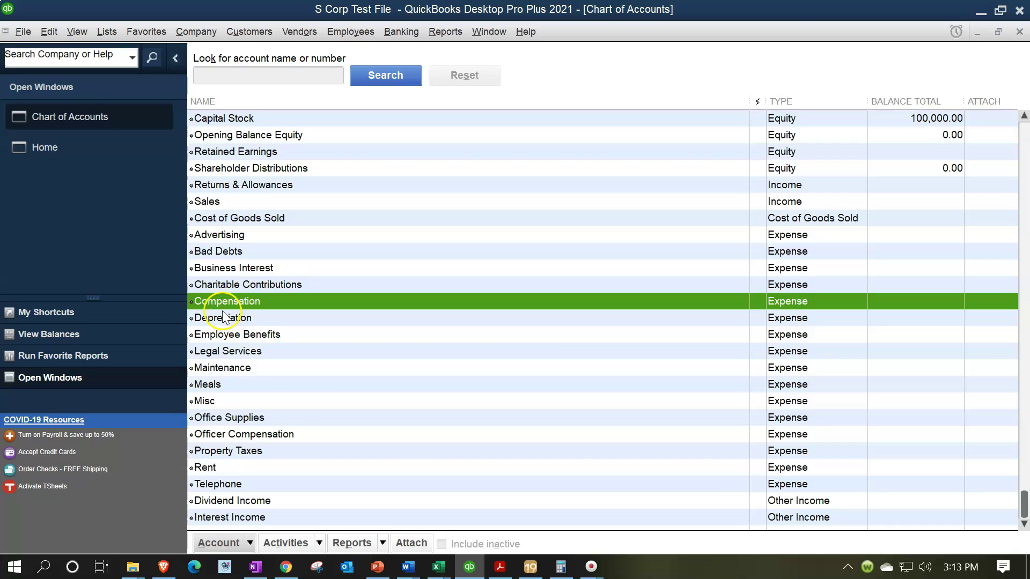
pyautogui.click(292, 435)
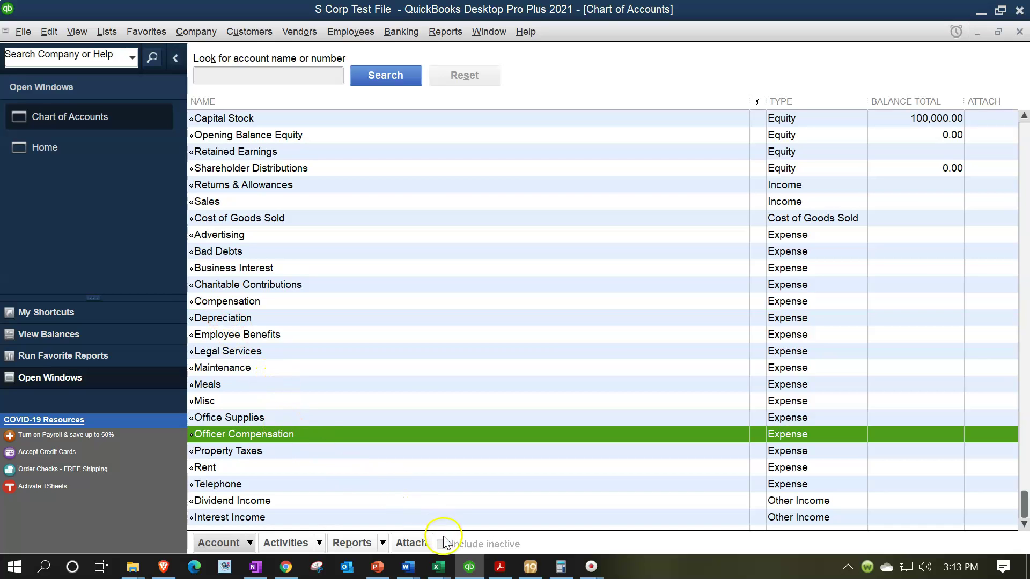
pyautogui.click(439, 567)
pyautogui.click(420, 537)
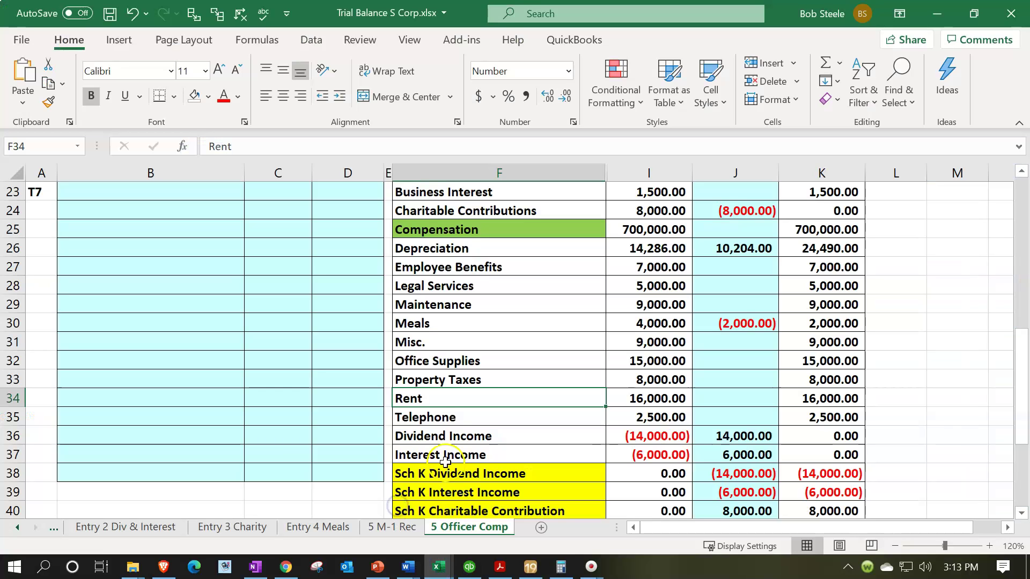
# Insert blank cells from column F to K above the Property Taxes row, shifting the existing cells down
pyautogui.moveTo(460, 378); pyautogui.dragTo(802, 383)
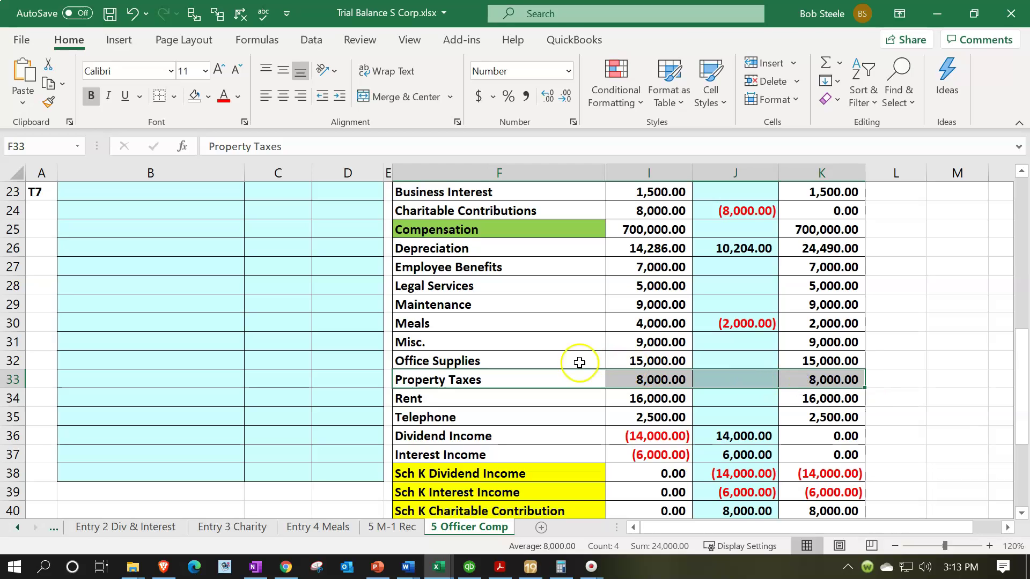
pyautogui.moveTo(580, 379); pyautogui.dragTo(793, 378)
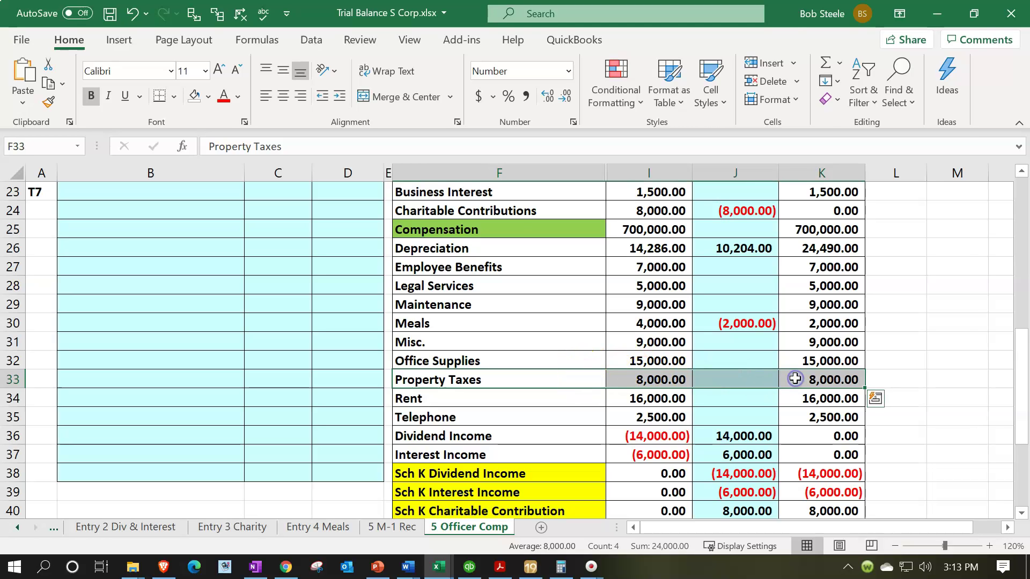
pyautogui.rightClick(793, 378)
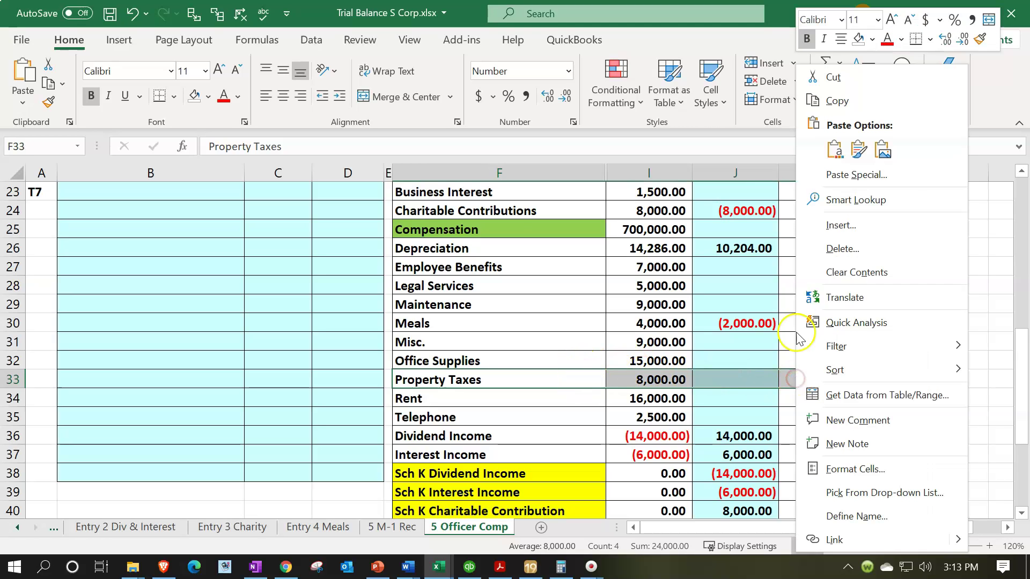
pyautogui.click(840, 225)
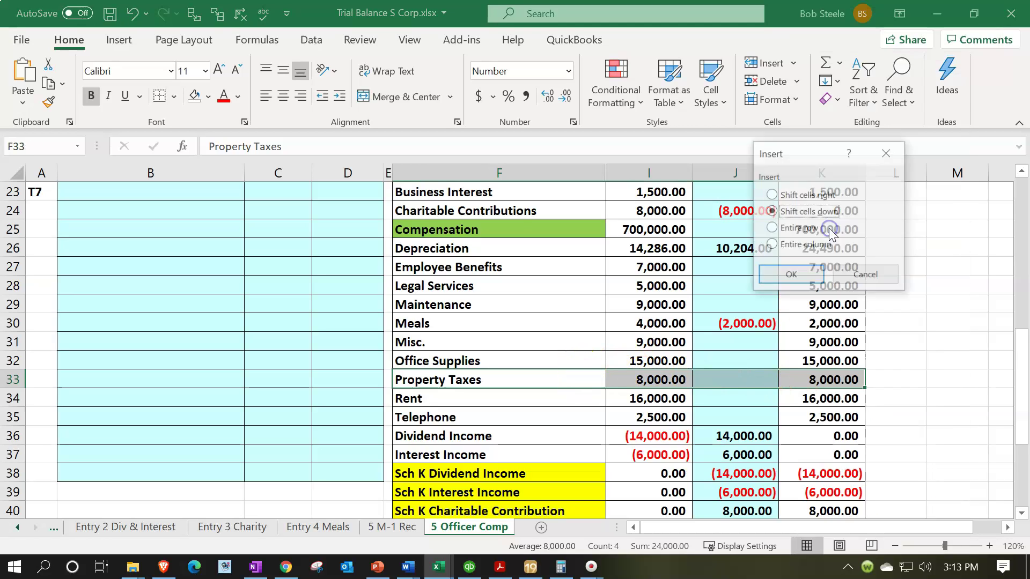
pyautogui.click(817, 275)
# Name the blank trial balance row Officer Compensation in F33 and enter 0 as its unadjusted balance in I33
pyautogui.click(469, 379)
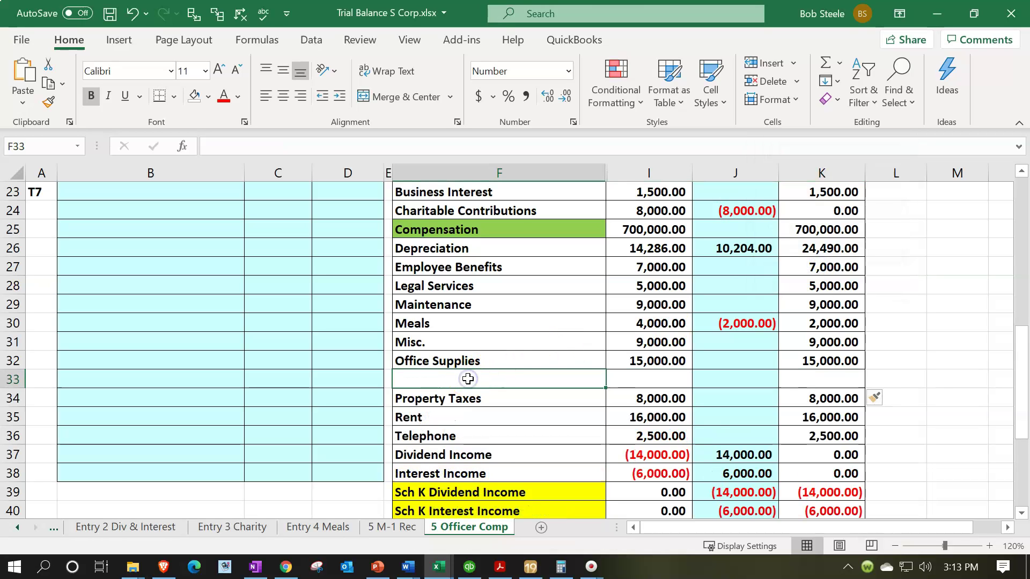
pyautogui.write('Officer ')
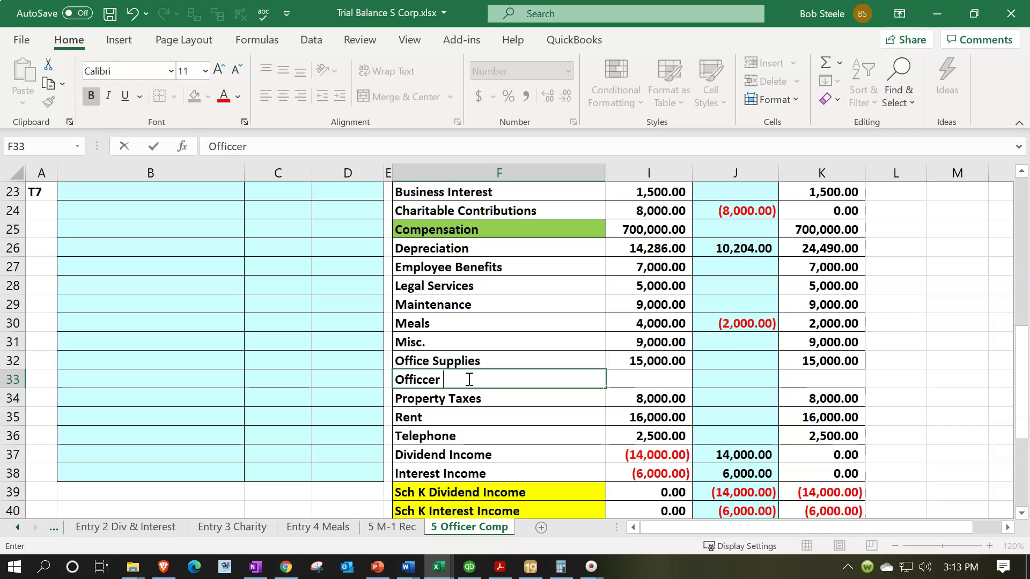
pyautogui.write('r com')
pyautogui.press('BackSpace')
pyautogui.press('BackSpace')
pyautogui.press('BackSpace')
pyautogui.write('Compensation')
pyautogui.press('Tab')
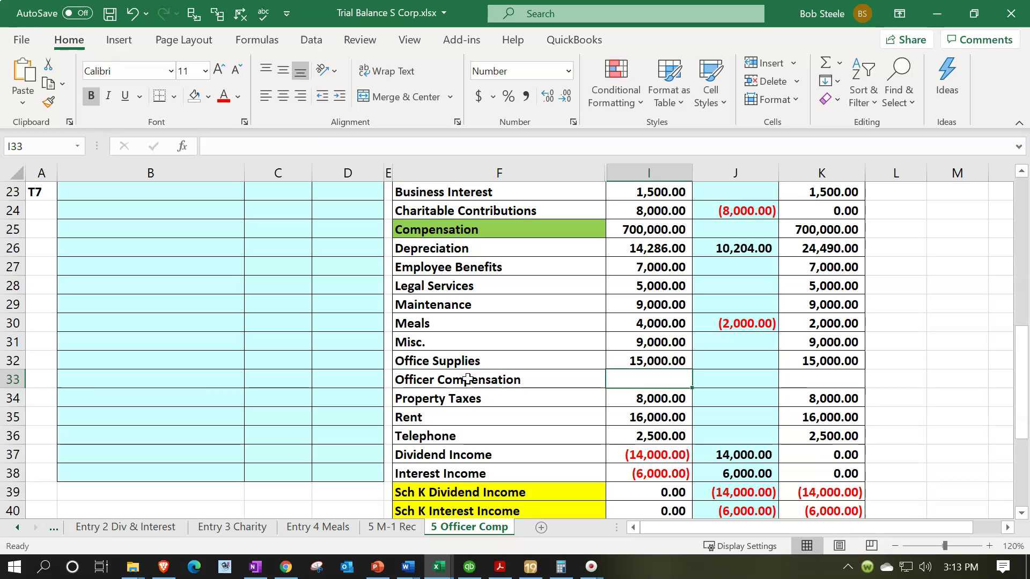
pyautogui.write('0')
pyautogui.press('Tab')
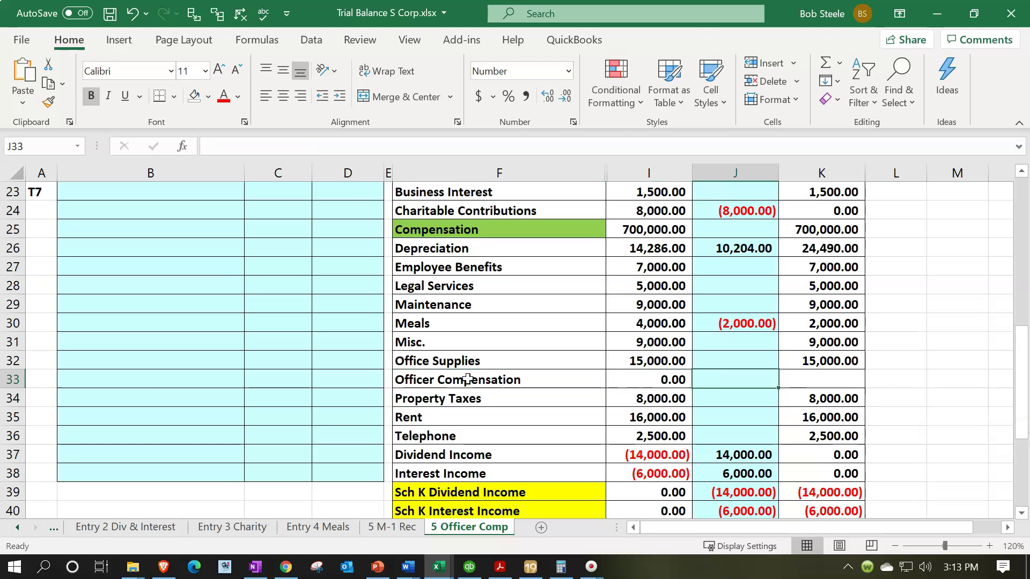
# Copy the adjusted balance formula from the Office Supplies row down to K33 and fill the Officer Compensation label light green
pyautogui.click(805, 359)
pyautogui.moveTo(865, 368); pyautogui.dragTo(864, 388)
pyautogui.click(554, 379)
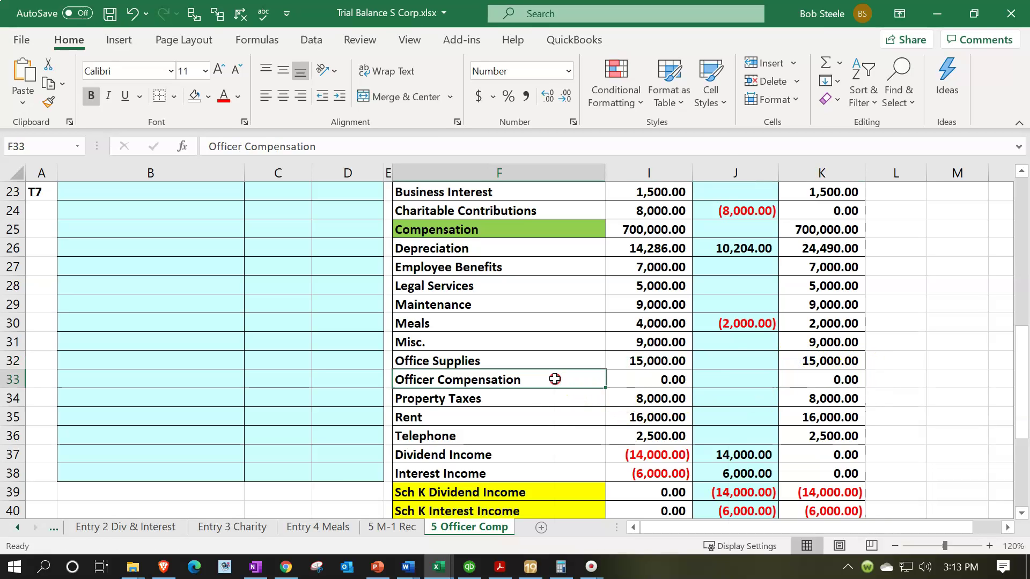
pyautogui.rightClick(554, 380)
pyautogui.click(632, 38)
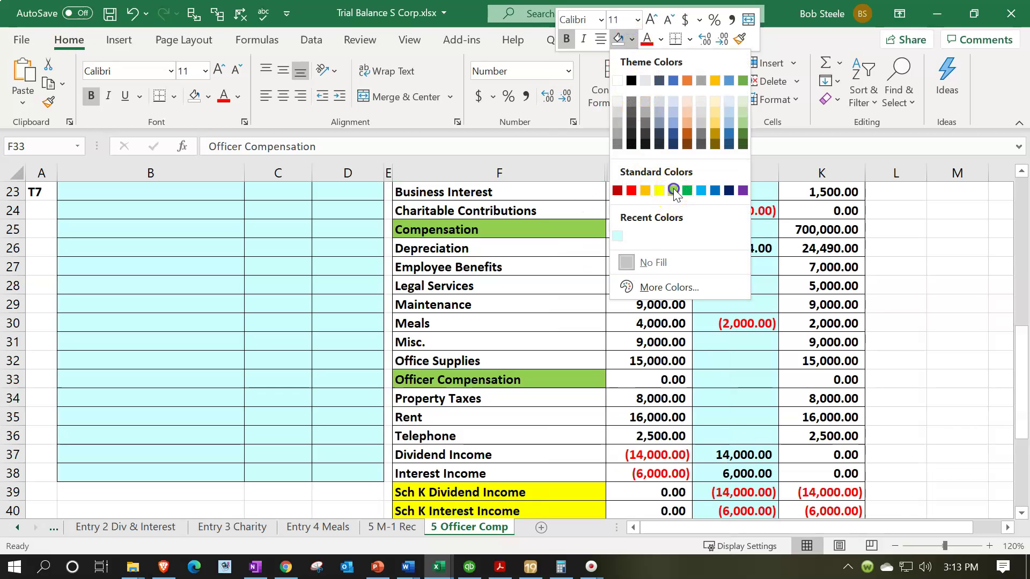
pyautogui.click(673, 194)
# Link the first account name of entry T7 in B23 to the Officer Compensation label in F33
pyautogui.click(271, 379)
pyautogui.scroll(1, 273, 381)
pyautogui.scroll(1, 273, 381)
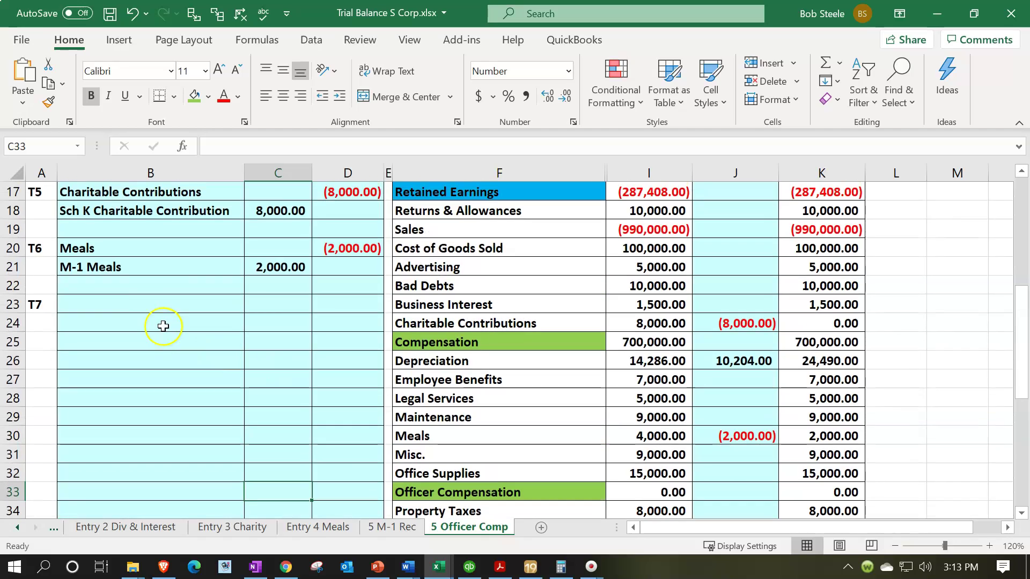
pyautogui.click(139, 304)
pyautogui.write('=')
pyautogui.press('Down')
pyautogui.press('Down')
pyautogui.press('Down')
pyautogui.press('Down')
pyautogui.press('Down')
pyautogui.press('Down')
pyautogui.press('Down')
pyautogui.press('Down')
pyautogui.press('Down')
pyautogui.press('Down')
pyautogui.press('Right')
pyautogui.press('Right')
pyautogui.press('Right')
pyautogui.press('Right')
pyautogui.press('Return')
# Link the second account name of entry T7 in B24 to the Compensation label in F25
pyautogui.write('+')
pyautogui.press('Right')
pyautogui.press('Right')
pyautogui.press('Right')
pyautogui.press('Right')
pyautogui.press('Down')
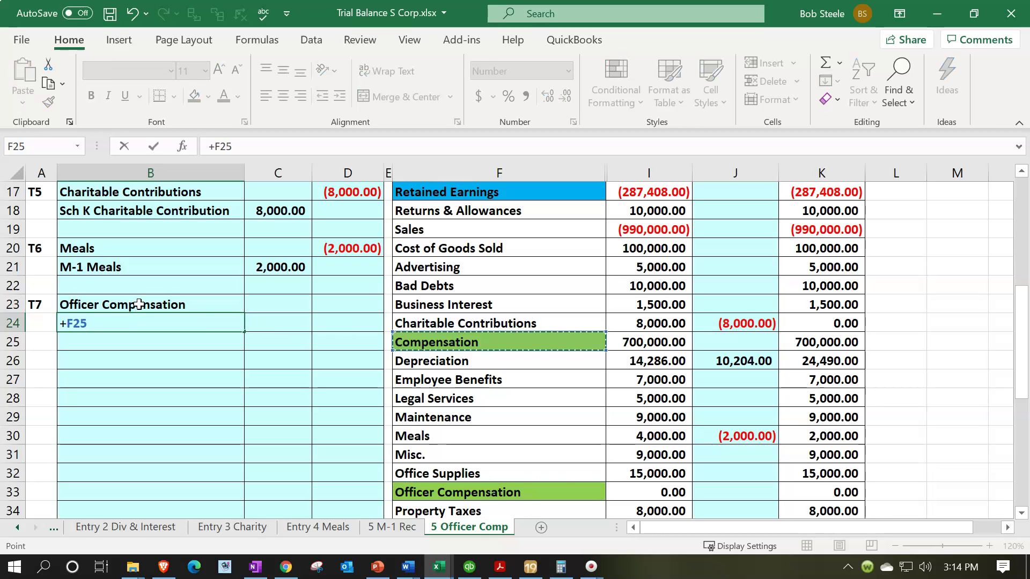
pyautogui.press('Return')
# Enter 180000 as the Officer Compensation debit of entry T7 in C23
pyautogui.press('Right')
pyautogui.press('Up')
pyautogui.press('Up')
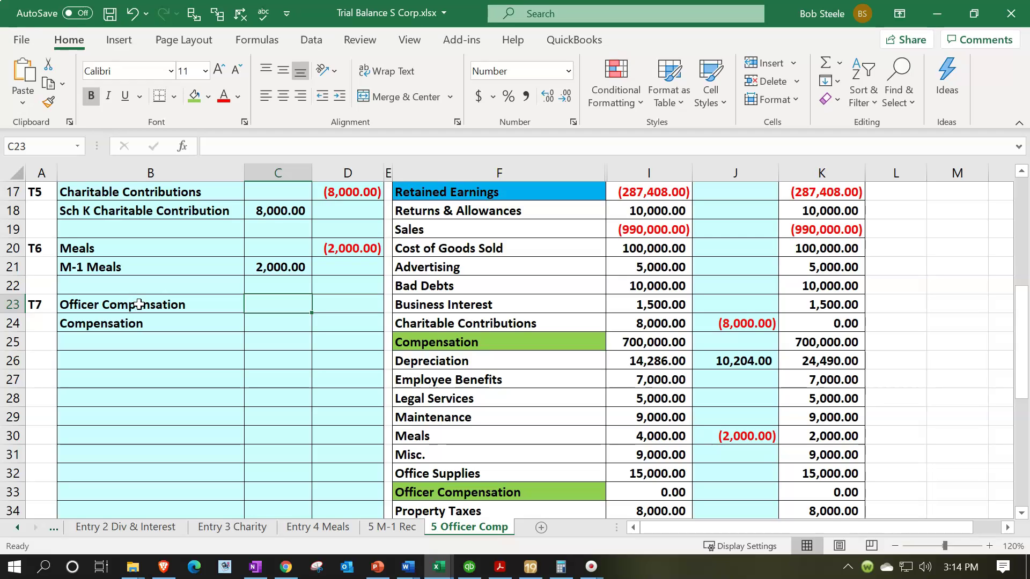
pyautogui.write('180000')
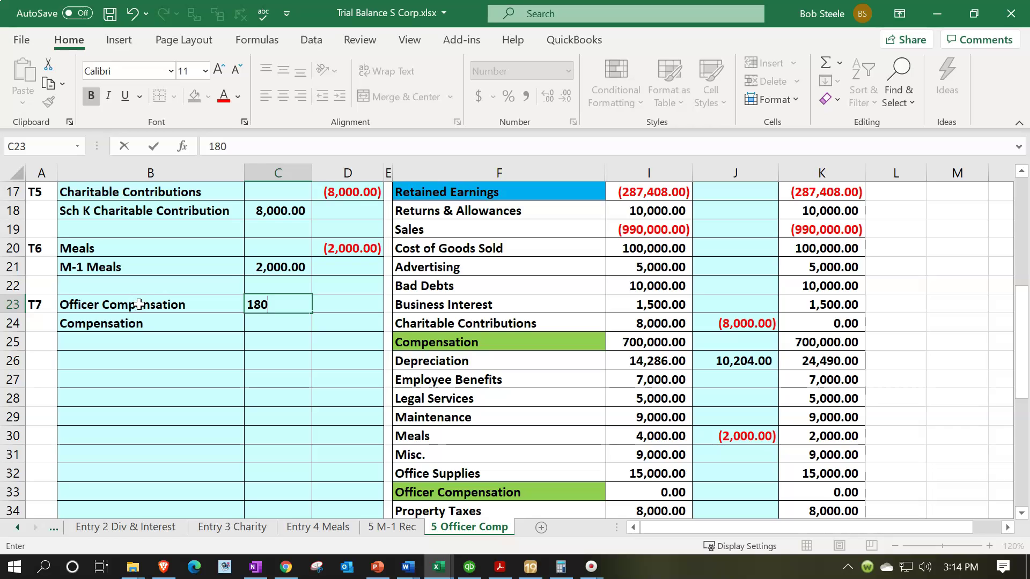
pyautogui.press('Return')
# Credit Compensation in D24 with a formula that takes the negative of the debit in C23
pyautogui.press('Right')
pyautogui.write('-')
pyautogui.press('Left')
pyautogui.press('Up')
pyautogui.press('Return')
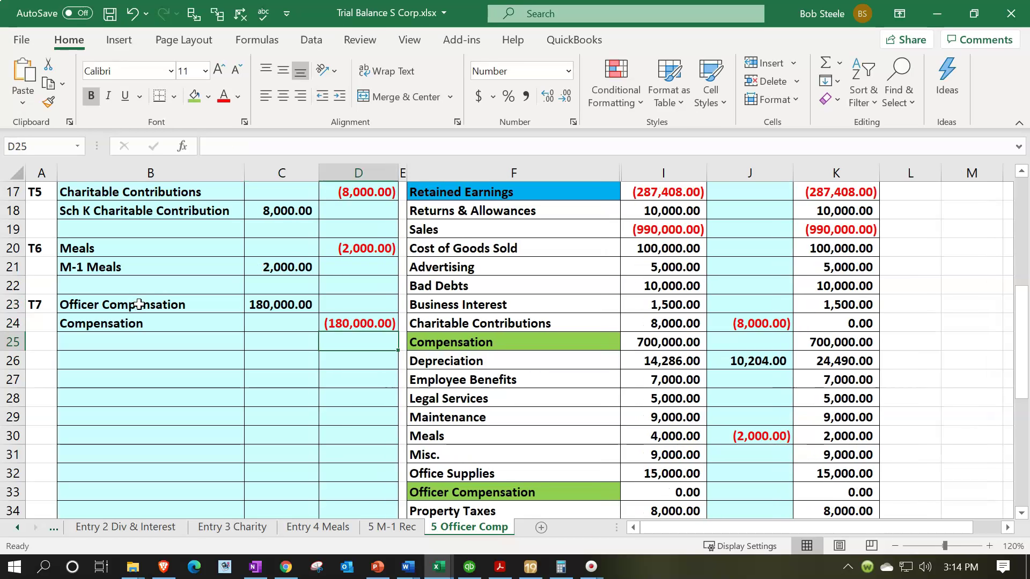
# Post the debit to the Officer Compensation row by linking adjustment cell J33 to C23
pyautogui.press('Down')
pyautogui.press('Down')
pyautogui.press('Down')
pyautogui.press('Down')
pyautogui.press('Down')
pyautogui.press('Down')
pyautogui.press('Down')
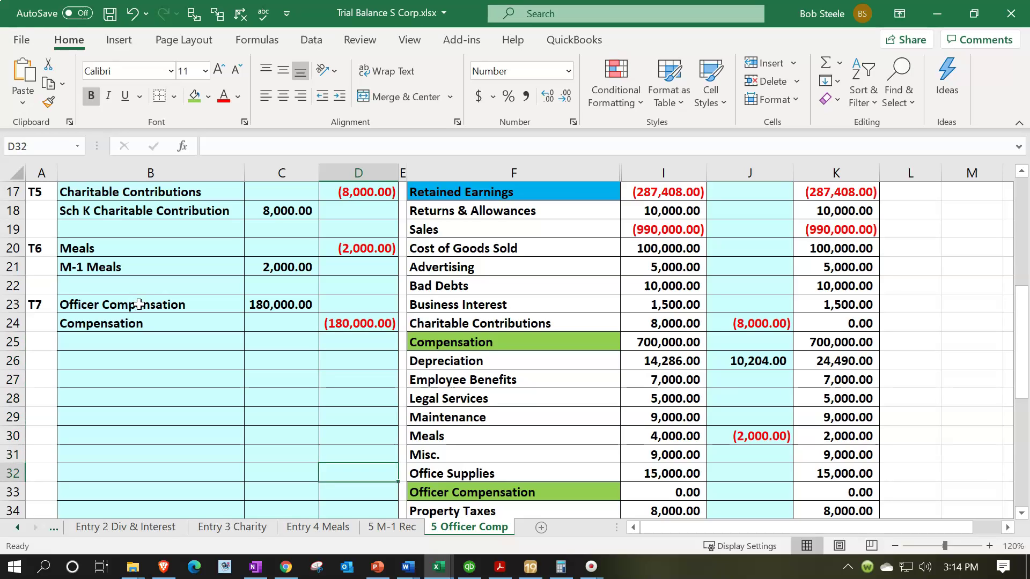
pyautogui.press('Right')
pyautogui.press('Right')
pyautogui.press('Right')
pyautogui.press('Right')
pyautogui.press('Down')
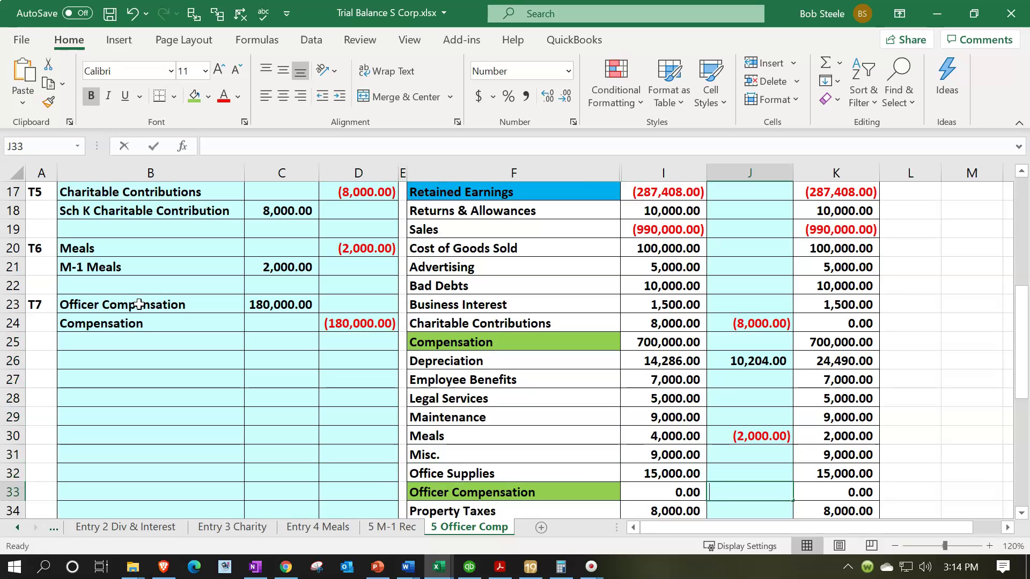
pyautogui.write('=')
pyautogui.press('Left')
pyautogui.press('Left')
pyautogui.press('Left')
pyautogui.press('Left')
pyautogui.press('Up')
pyautogui.press('Up')
pyautogui.press('Up')
pyautogui.press('Up')
pyautogui.press('Up')
pyautogui.press('Up')
pyautogui.press('Up')
pyautogui.press('Up')
pyautogui.press('Left')
pyautogui.press('Up')
pyautogui.press('Up')
pyautogui.press('Return')
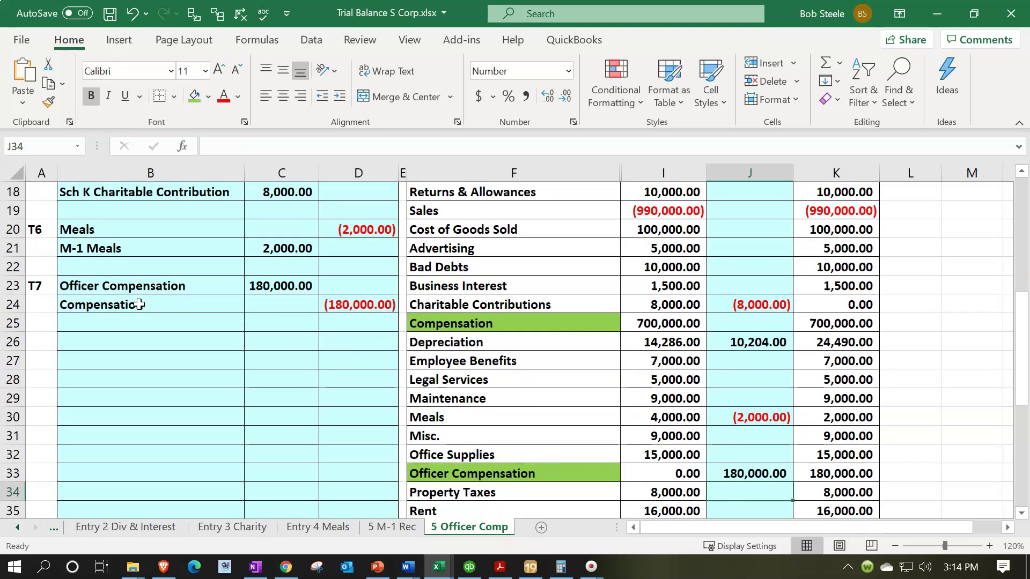
# Post the credit to the Compensation row by linking adjustment cell J25 to D24
pyautogui.click(757, 321)
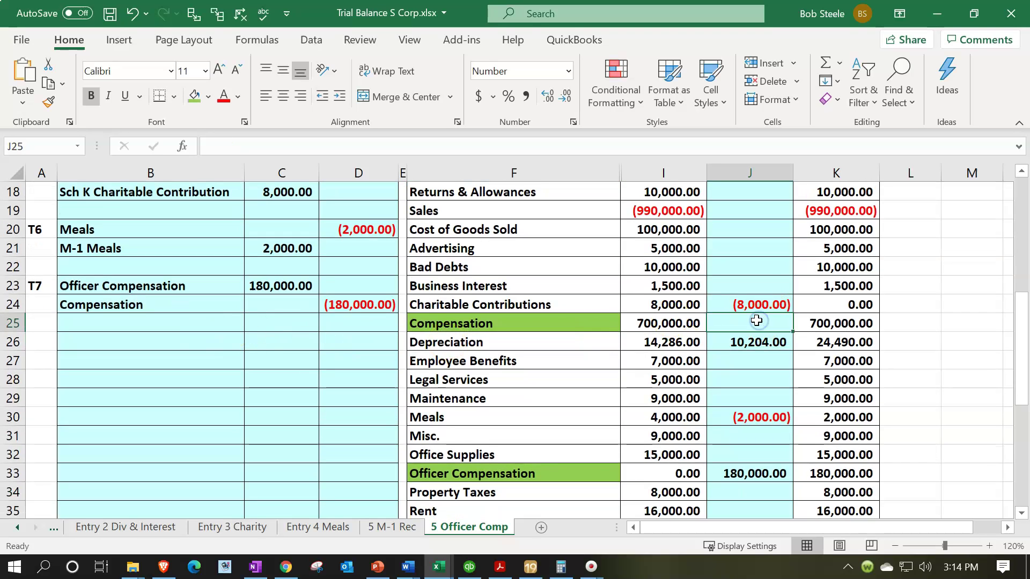
pyautogui.write('=')
pyautogui.press('Left')
pyautogui.press('Left')
pyautogui.press('Left')
pyautogui.press('Left')
pyautogui.press('Up')
pyautogui.press('Return')
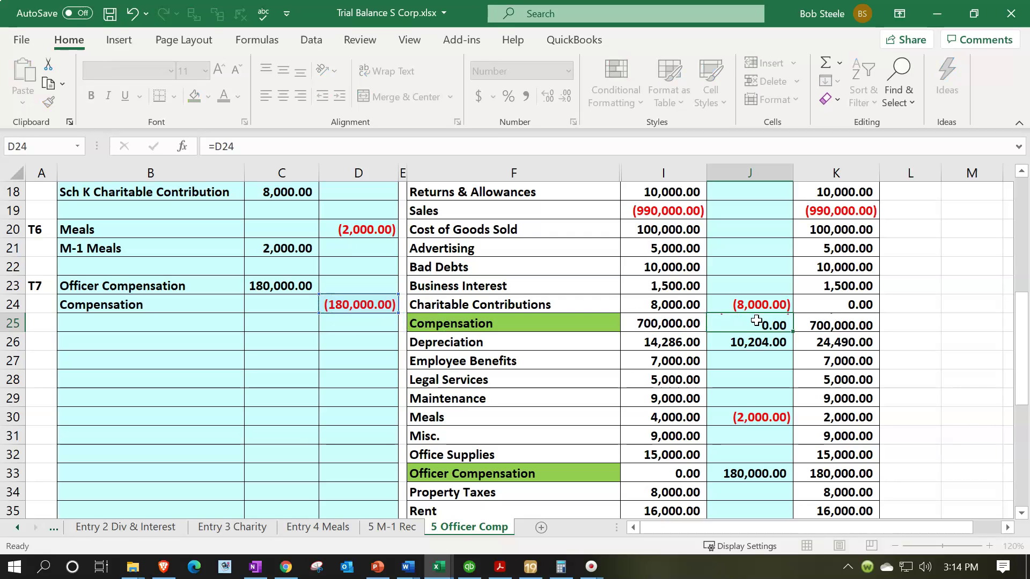
# Check the adjusted balances of Compensation and Officer Compensation and the total debits and credits row
pyautogui.click(663, 323)
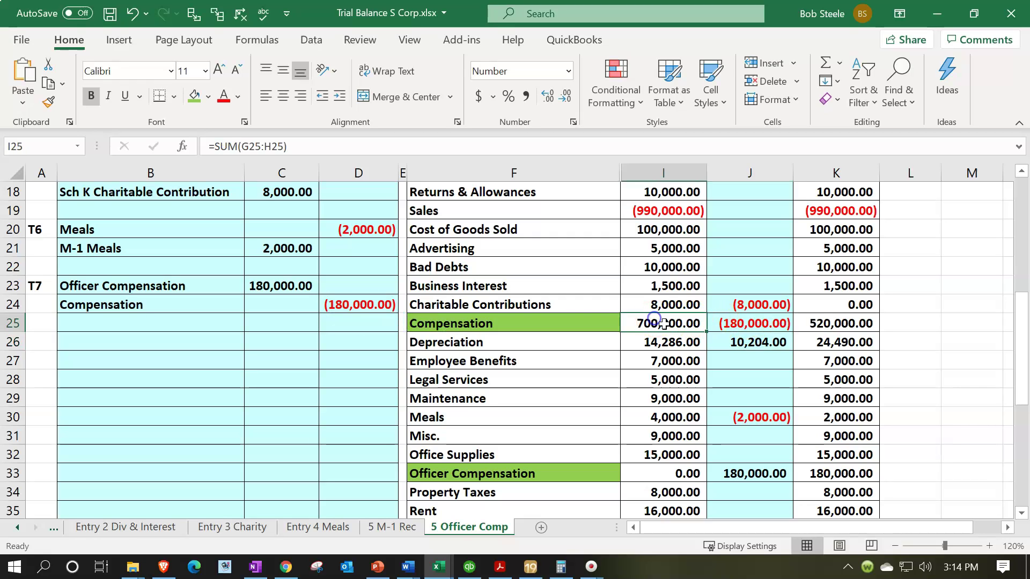
pyautogui.click(842, 324)
pyautogui.scroll(-1, 858, 335)
pyautogui.scroll(-2, 867, 342)
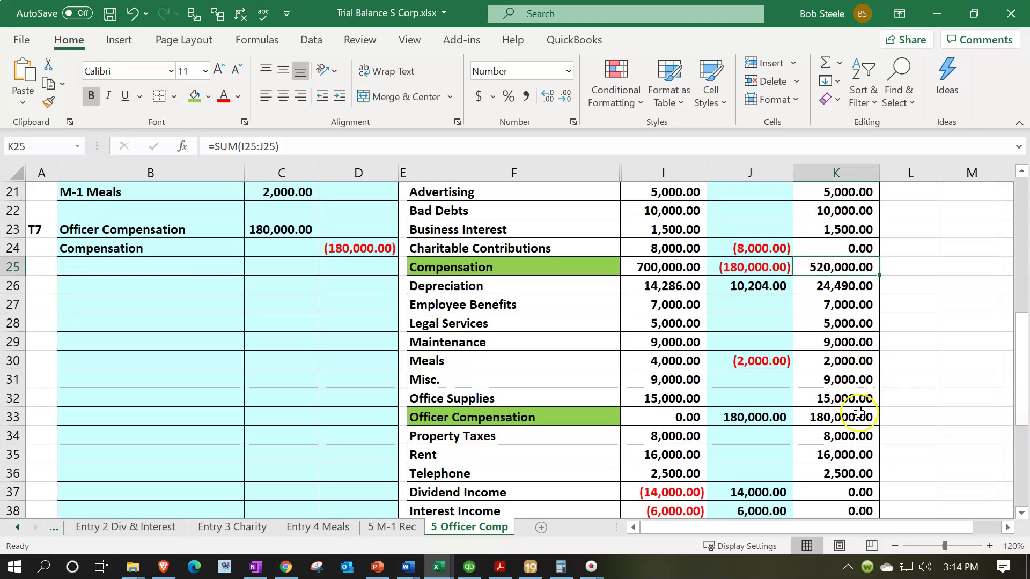
pyautogui.click(855, 418)
pyautogui.scroll(-3, 858, 413)
pyautogui.scroll(-3, 859, 413)
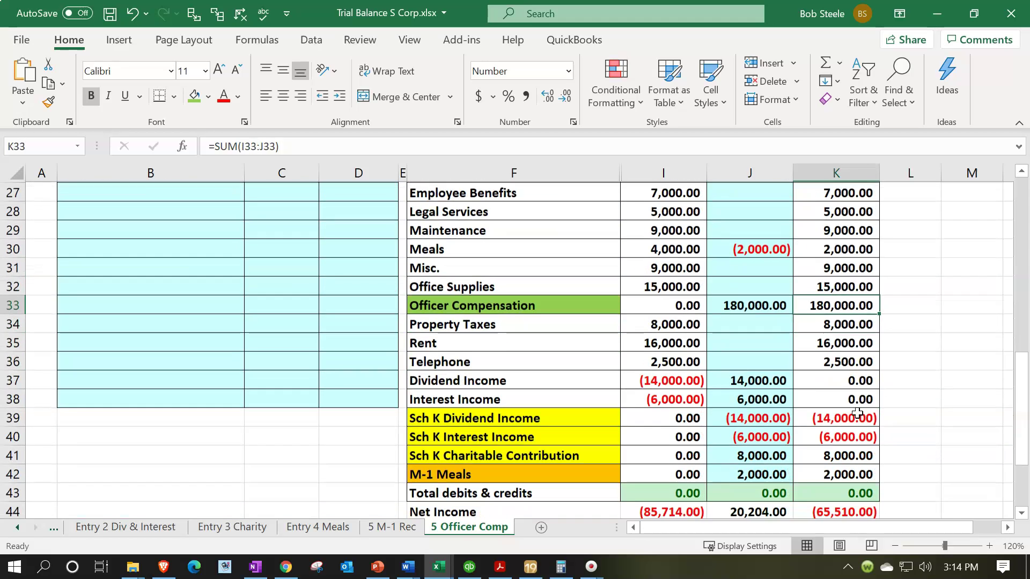
# Switch to Lacerte and set Salaries and wages in Ordinary Deductions to 520,000, matching the adjusted Compensation balance in the Excel trial balance
pyautogui.click(826, 413)
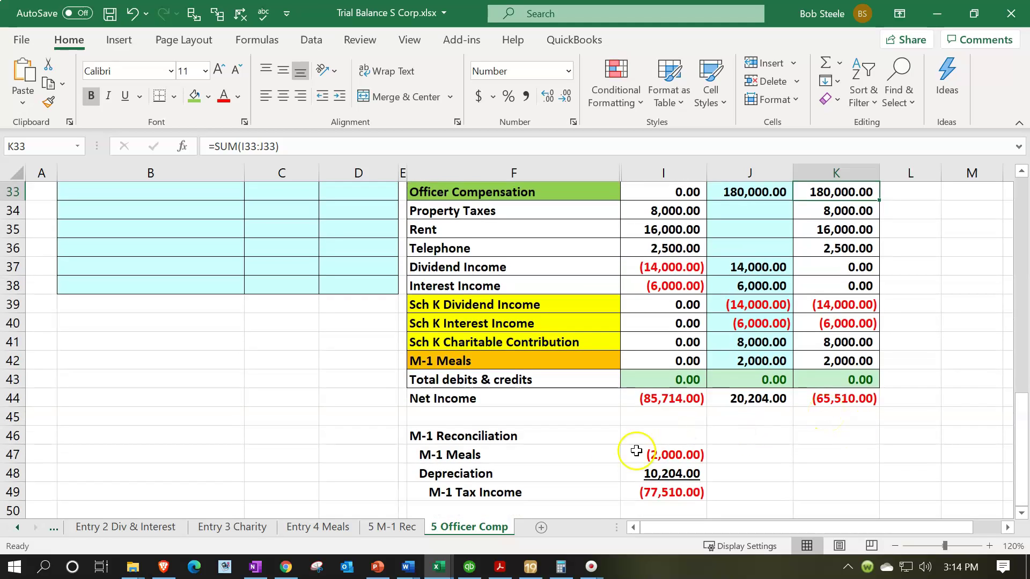
pyautogui.click(530, 567)
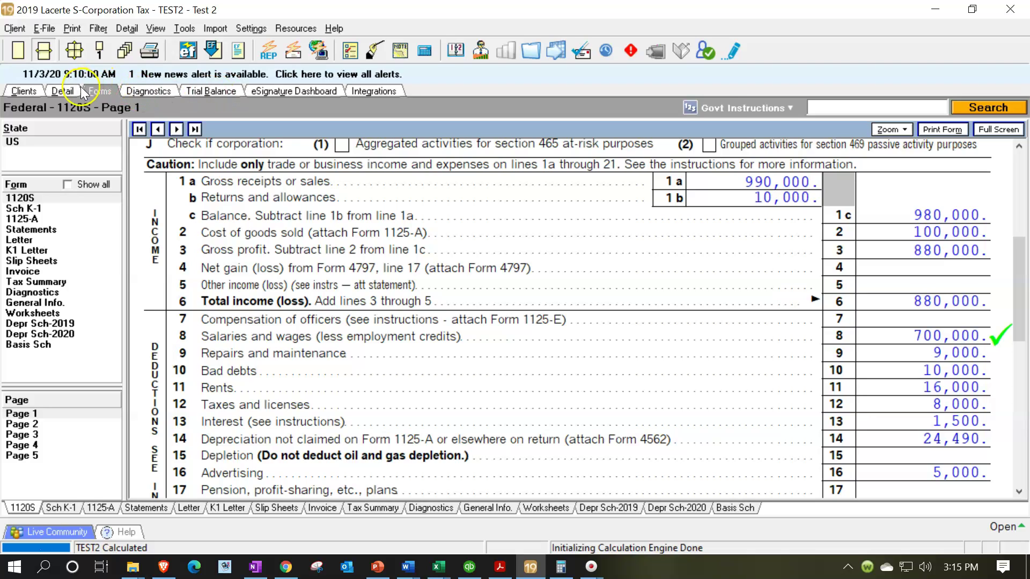
pyautogui.click(44, 57)
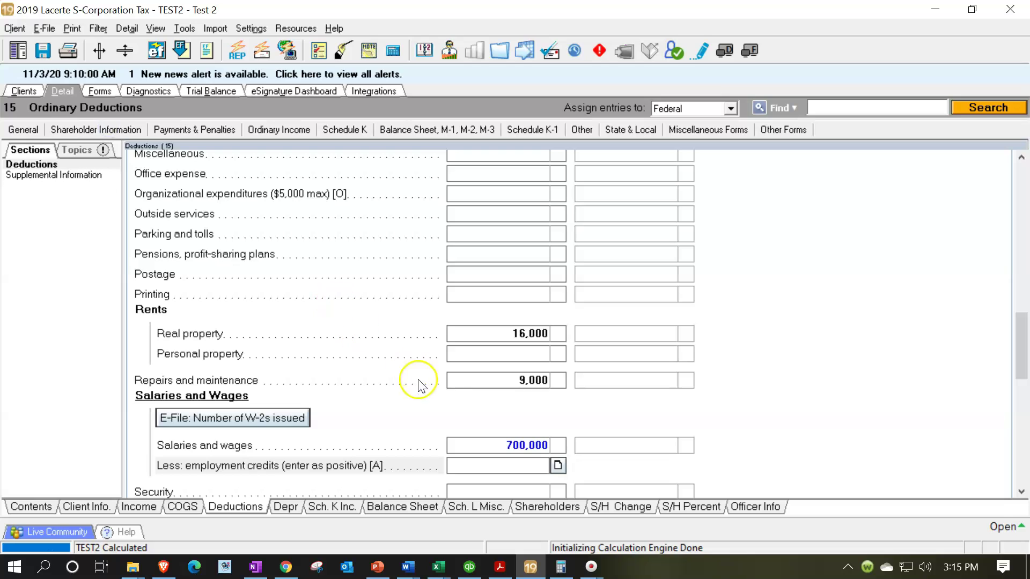
pyautogui.click(489, 445)
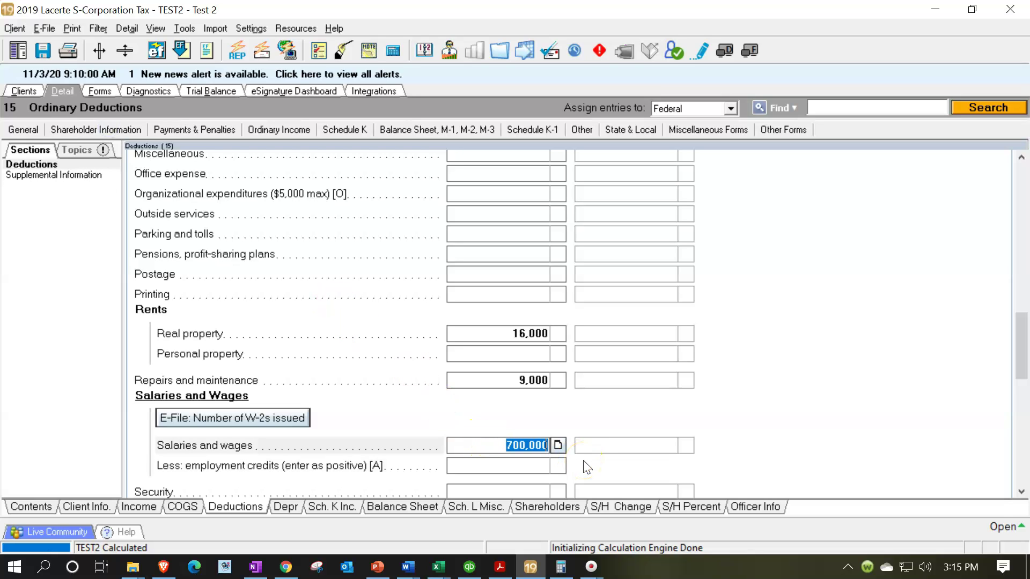
pyautogui.scroll(-2, 588, 464)
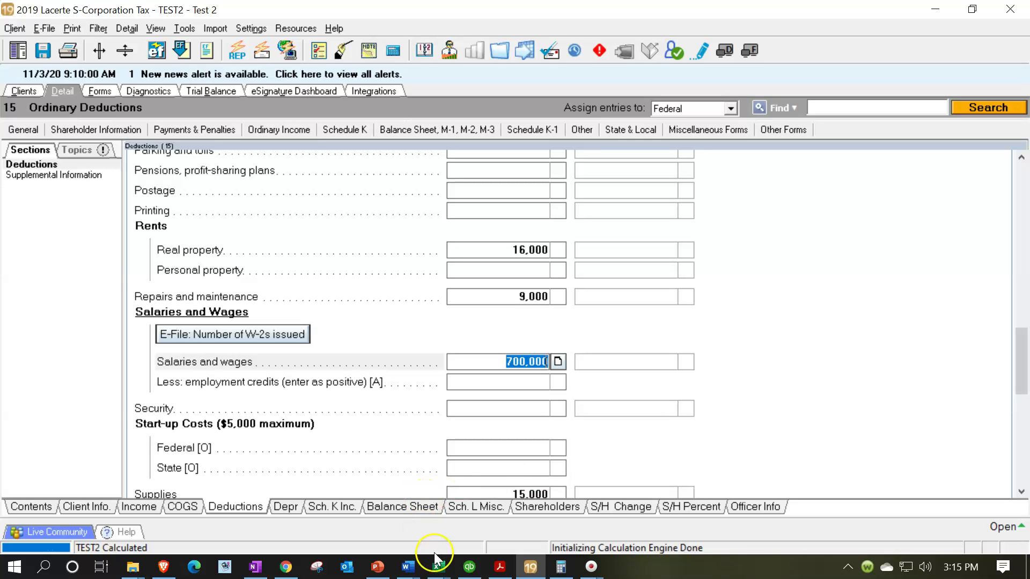
pyautogui.click(439, 566)
pyautogui.click(414, 534)
pyautogui.scroll(3, 485, 253)
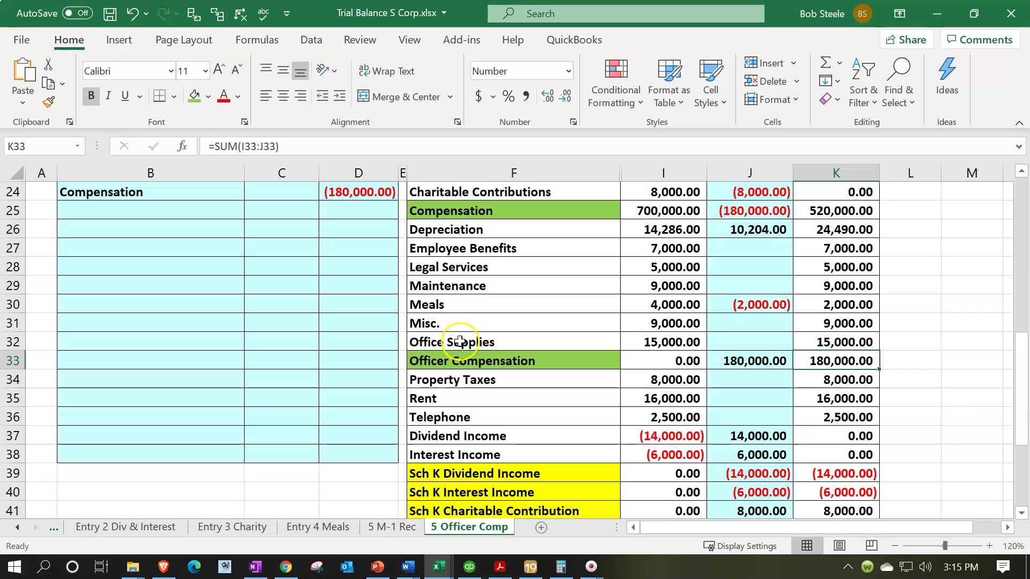
pyautogui.click(530, 567)
pyautogui.write('520,000')
pyautogui.press('Return')
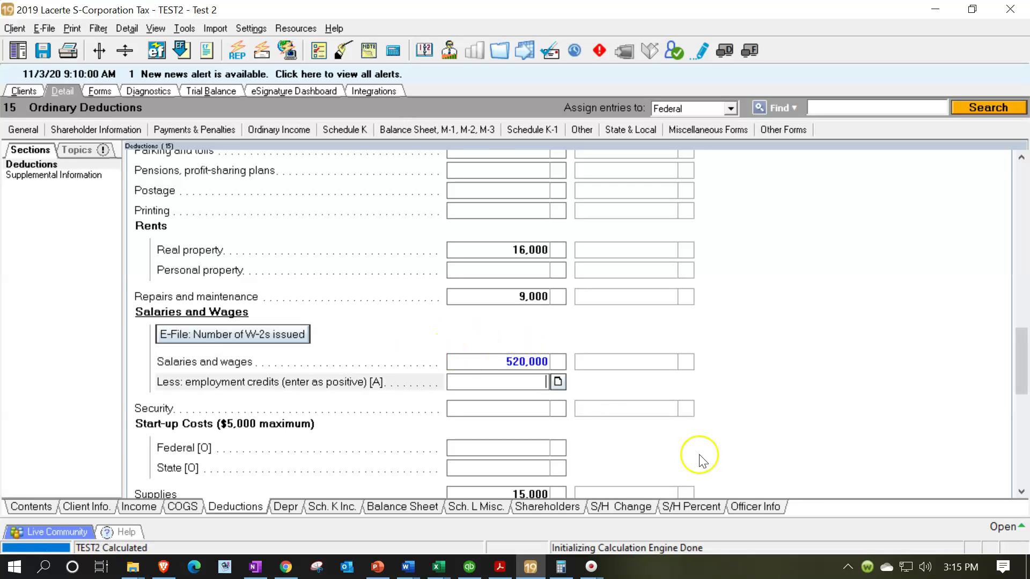
# Bring up the Officer Information input screen and enter 108,000 in the calculator after clearing its previous value
pyautogui.click(752, 506)
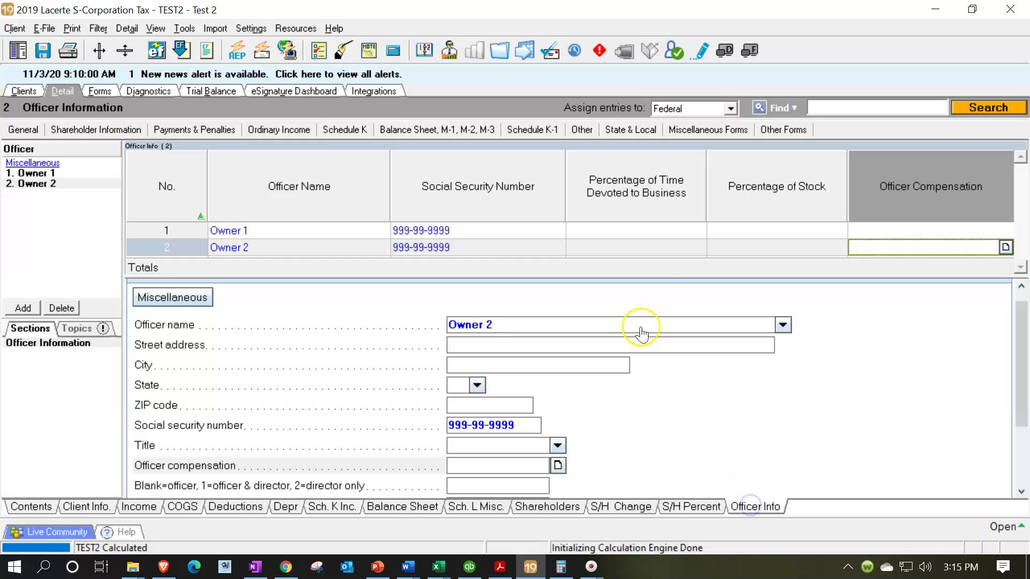
pyautogui.moveTo(531, 1); pyautogui.dragTo(501, 320)
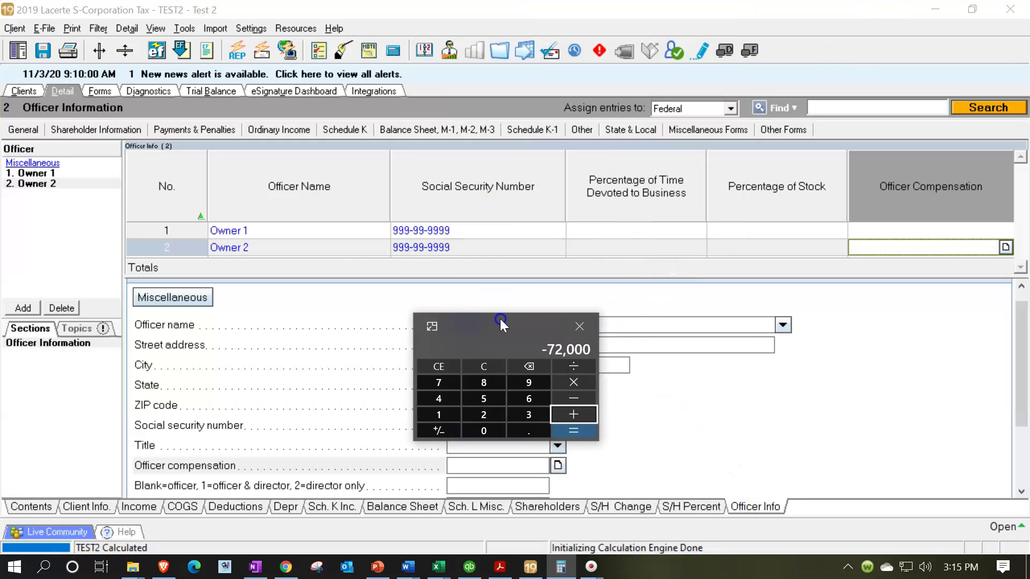
pyautogui.click(483, 366)
pyautogui.write('15')
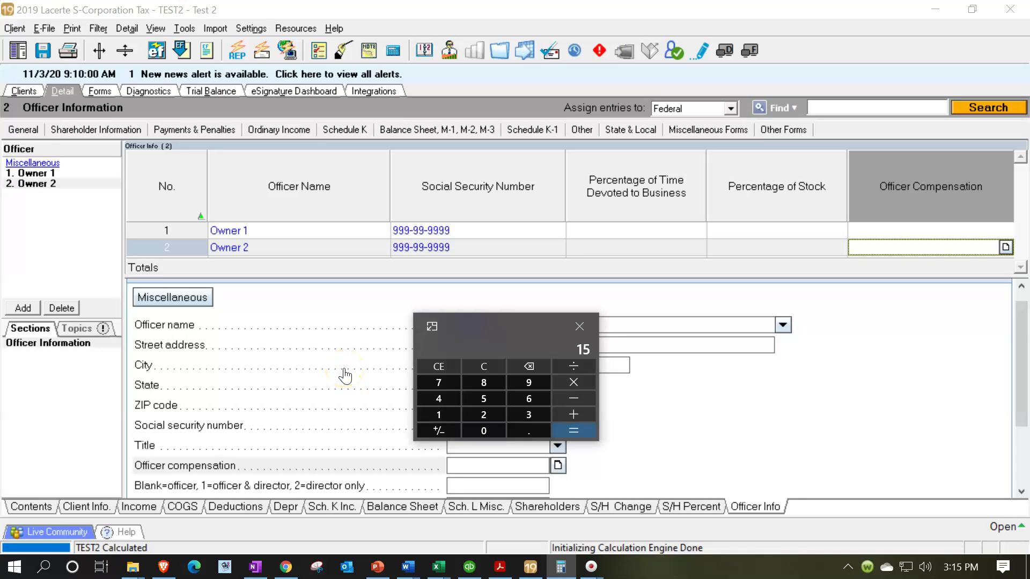
pyautogui.write('0000')
pyautogui.press('BackSpace')
pyautogui.press('BackSpace')
pyautogui.press('BackSpace')
pyautogui.press('BackSpace')
pyautogui.press('BackSpace')
pyautogui.write('08000')
# Set Owner 1's Officer Compensation to 108,000
pyautogui.click(942, 230)
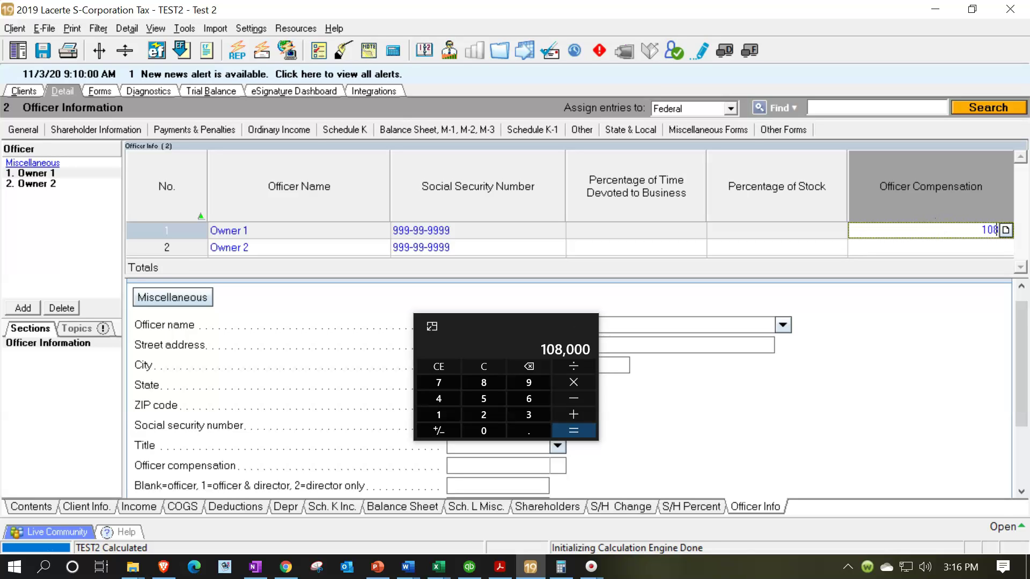
pyautogui.press('Tab')
pyautogui.press('Tab')
pyautogui.press('Tab')
pyautogui.press('Tab')
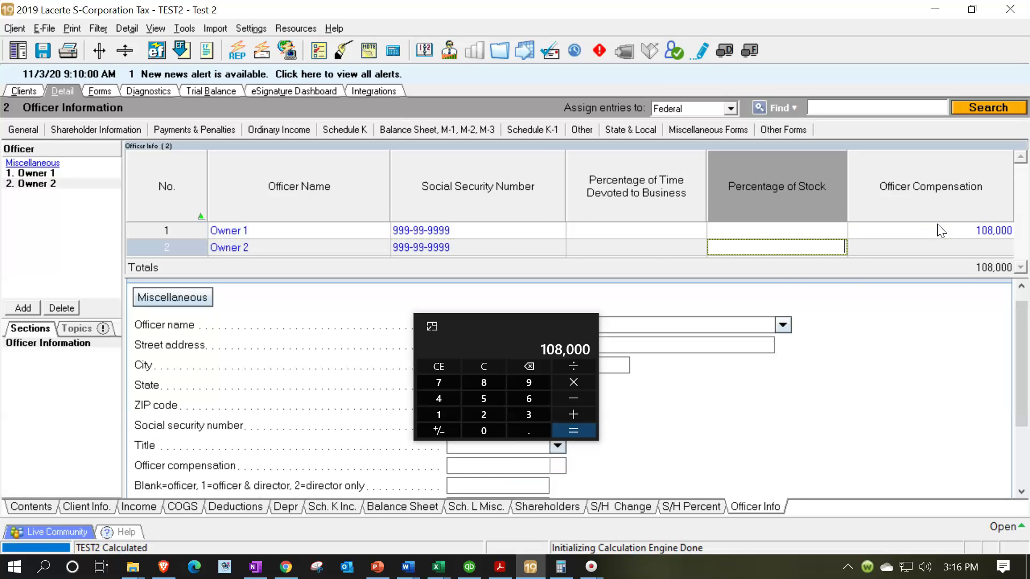
# Subtract 180,000 from 108,000 in the calculator and set Owner 2's Officer Compensation to 72,000
pyautogui.click(577, 397)
pyautogui.write('180000')
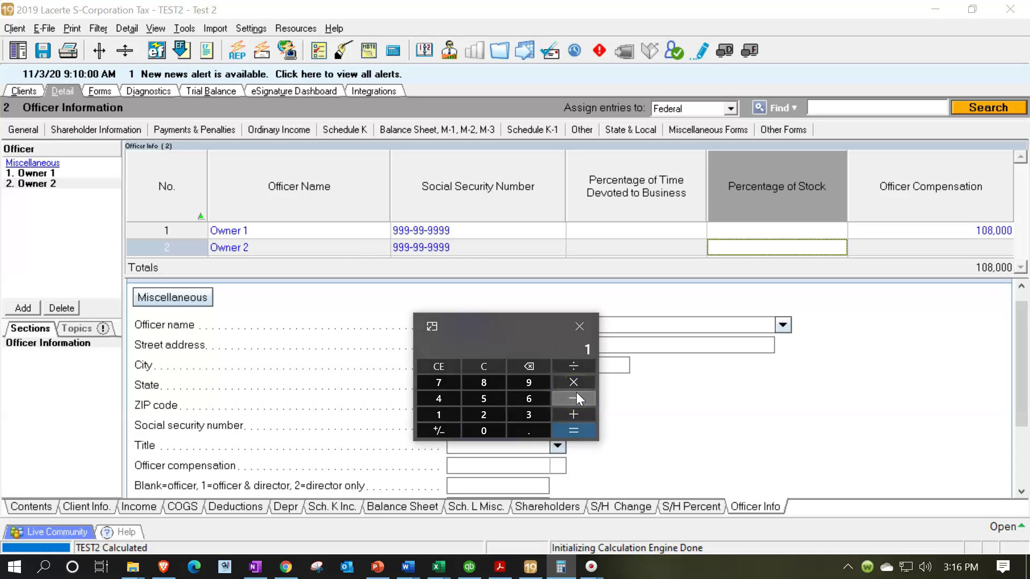
pyautogui.press('Return')
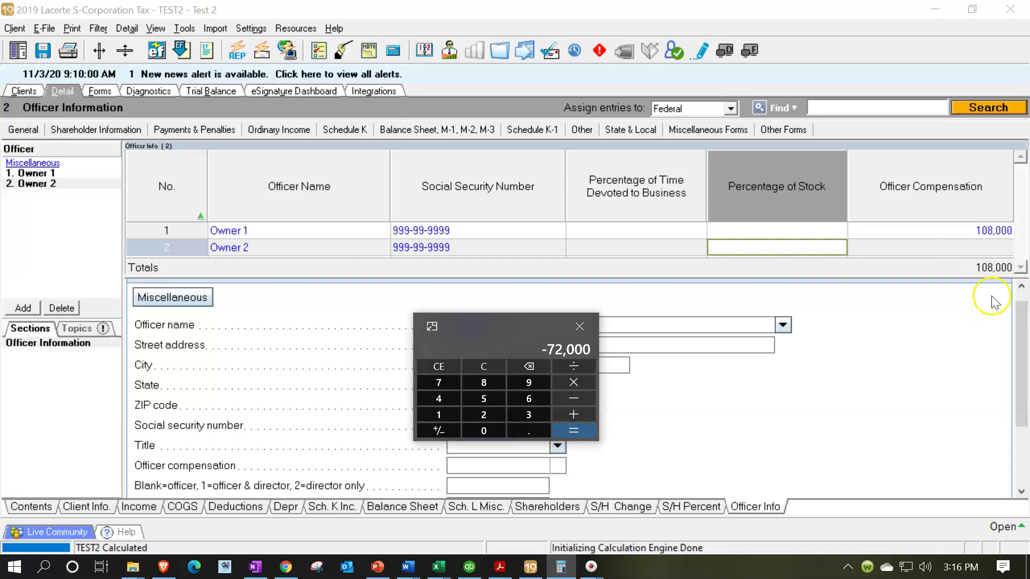
pyautogui.click(958, 245)
pyautogui.write('72000')
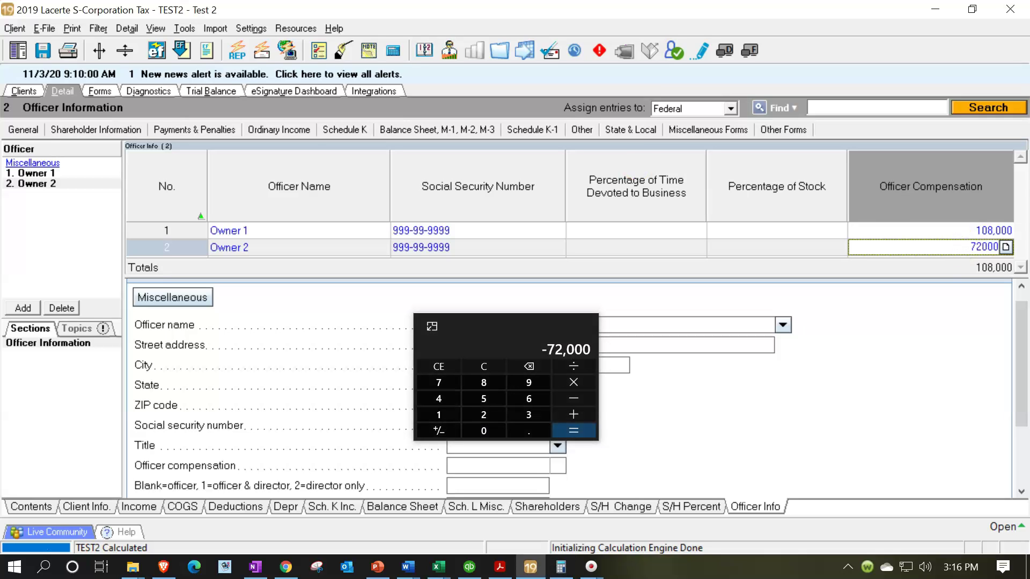
pyautogui.press('Return')
pyautogui.click(823, 357)
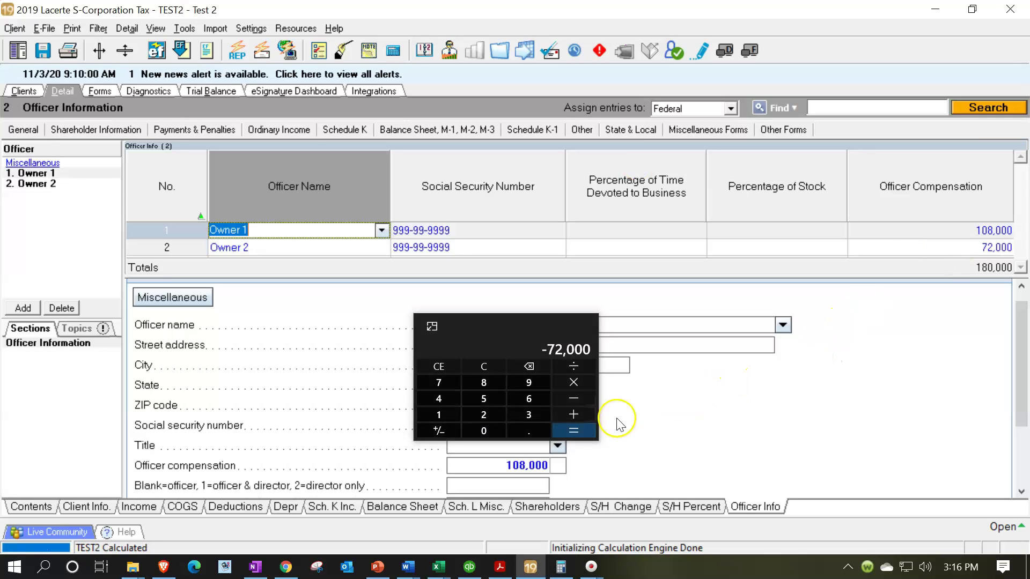
# Divide the calculator's 72,000 difference by 180,000 to check Owner 2's share, and close the calculator
pyautogui.click(576, 368)
pyautogui.write('180,000')
pyautogui.press('Return')
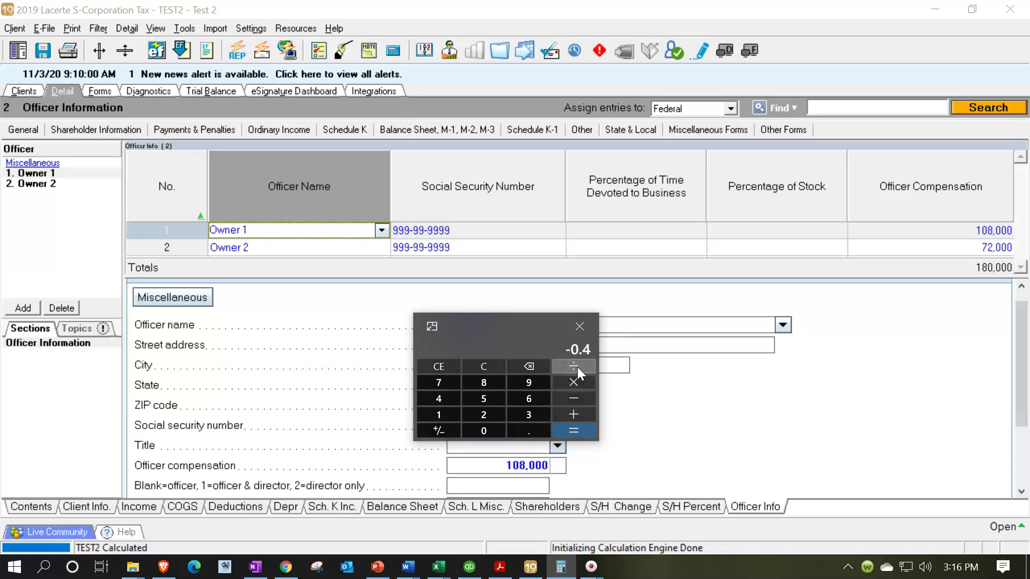
pyautogui.click(579, 326)
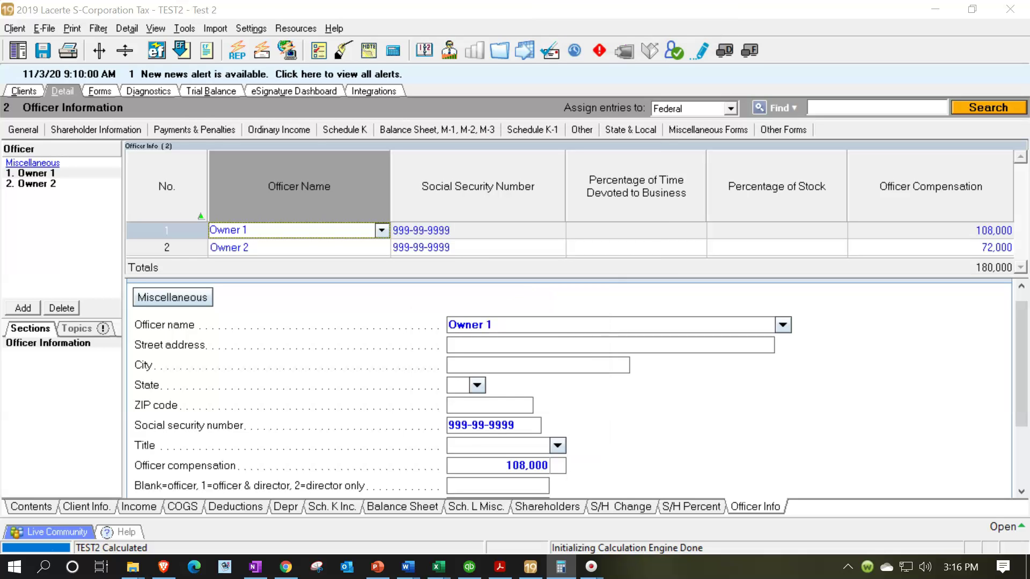
# Compare lines 7 and 8 of Form 1120S page 1 with the adjusted Officer Compensation and Compensation balances in the Excel trial balance
pyautogui.click(107, 95)
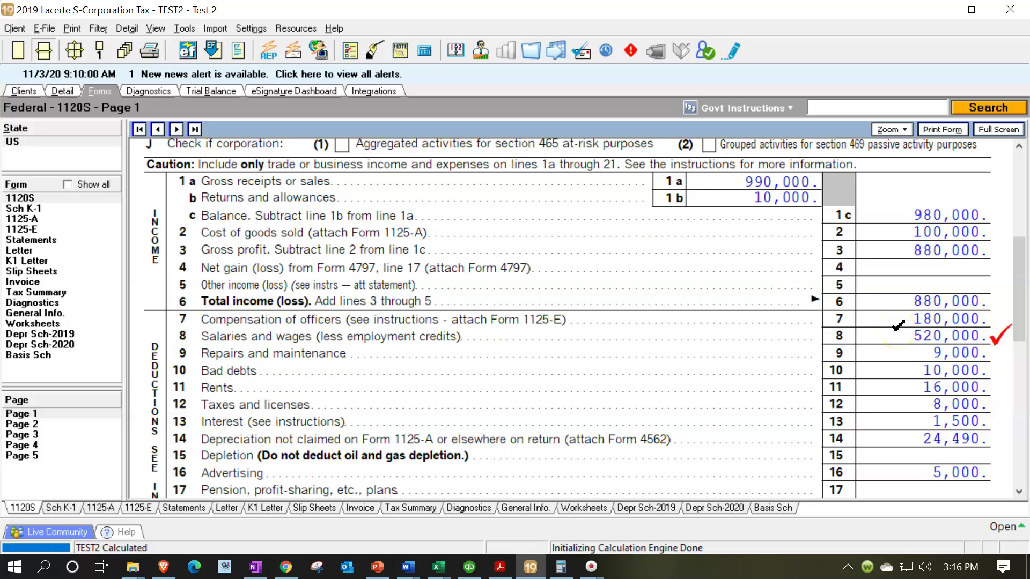
pyautogui.moveTo(436, 560)
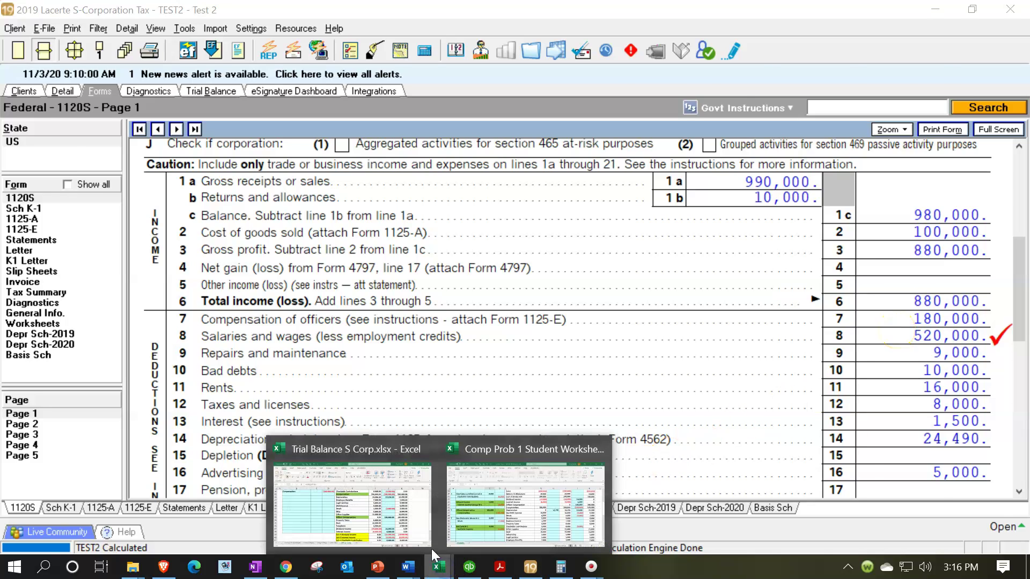
pyautogui.click(428, 543)
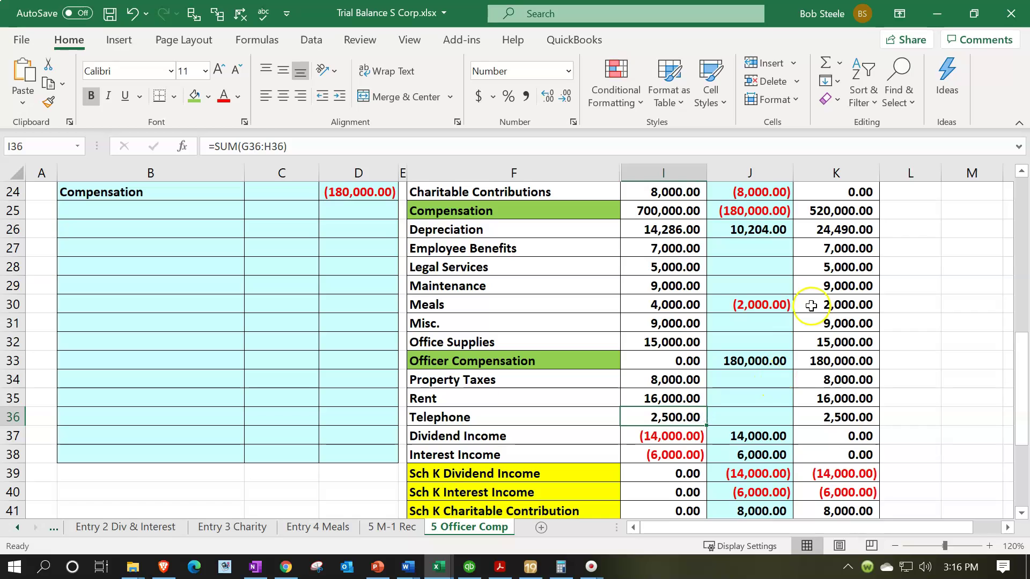
pyautogui.click(830, 206)
pyautogui.click(838, 355)
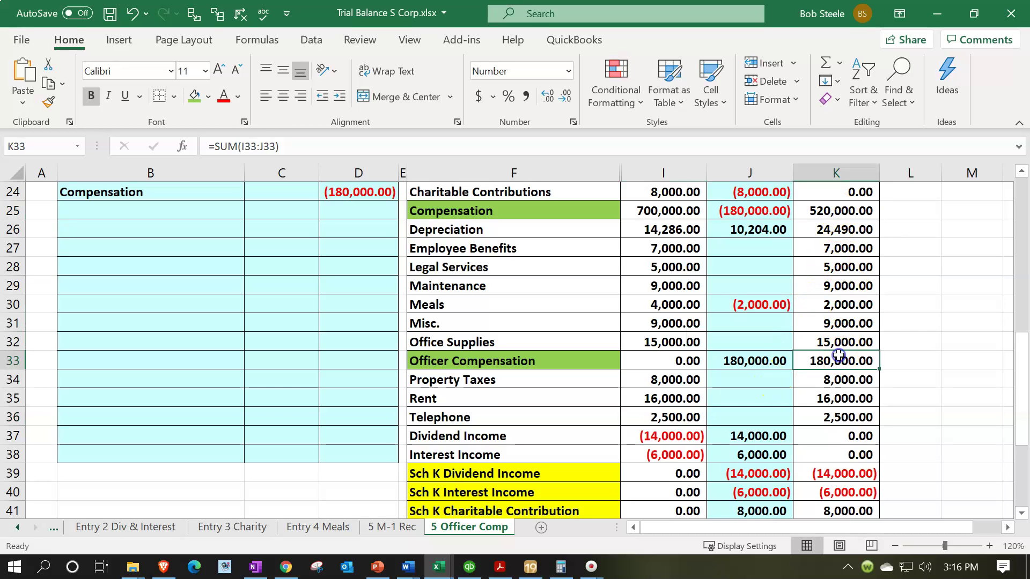
pyautogui.scroll(-3, 839, 355)
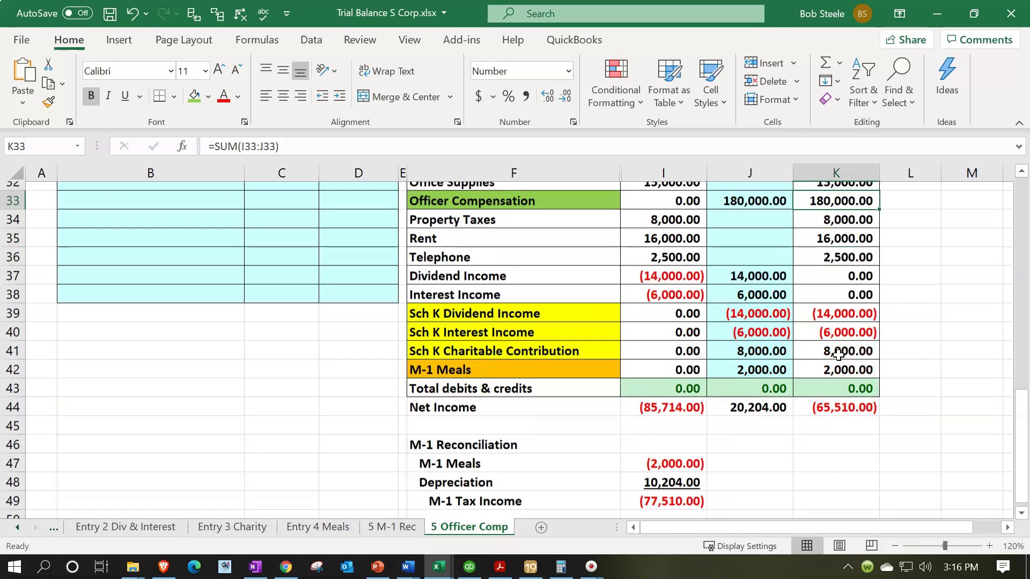
# Compare the adjusted net income in K44 with ordinary business income on line 21 of Form 1120S
pyautogui.click(840, 399)
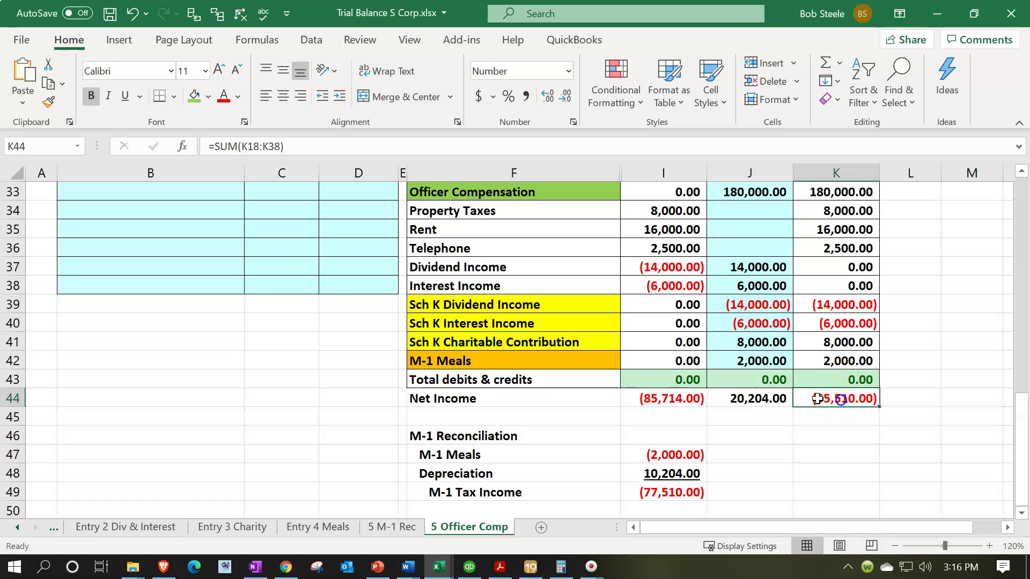
pyautogui.click(664, 398)
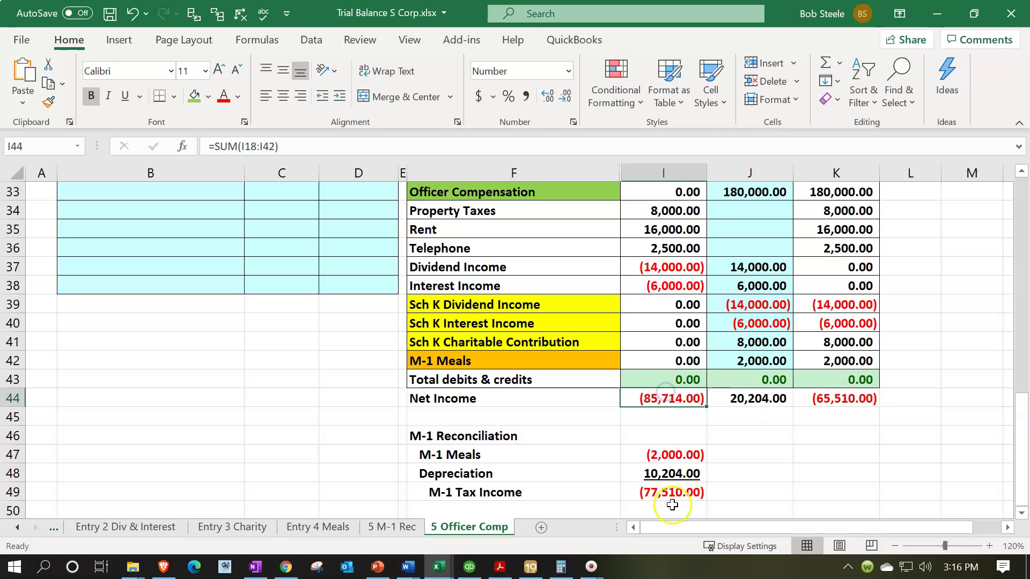
pyautogui.click(530, 567)
pyautogui.click(887, 333)
pyautogui.scroll(-4, 886, 333)
pyautogui.click(882, 365)
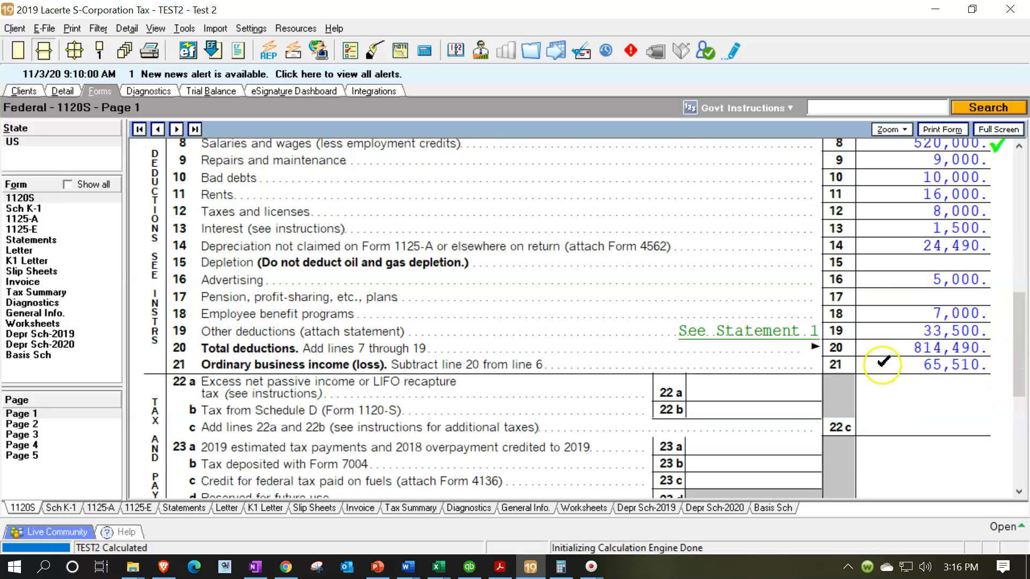
pyautogui.click(529, 566)
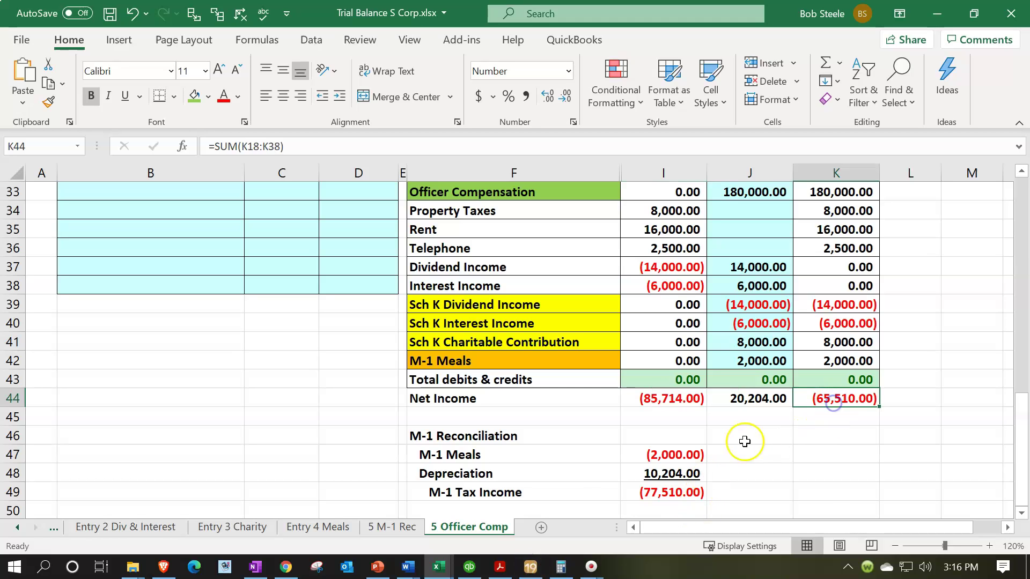
# Compare Schedule M-1 on Form 1120S page 5 with book net income in I44 and M-1 Tax Income in I49
pyautogui.click(534, 568)
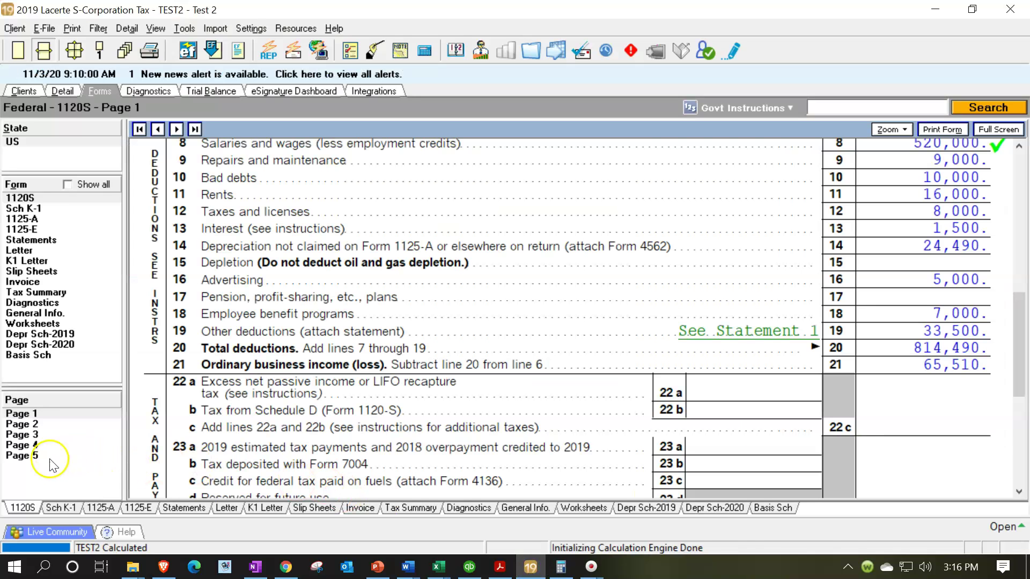
pyautogui.click(43, 456)
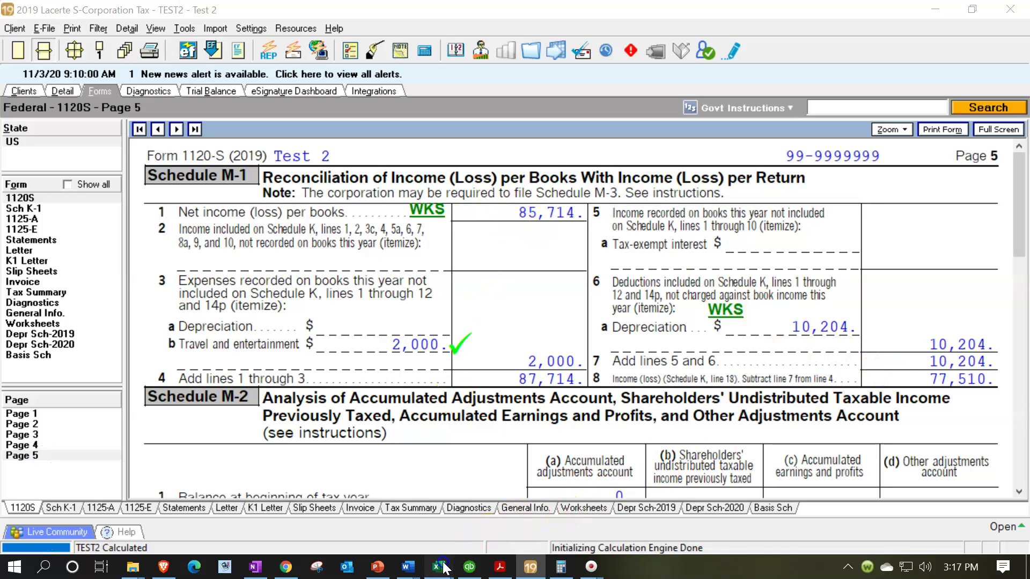
pyautogui.moveTo(438, 567)
pyautogui.click(392, 487)
pyautogui.click(652, 397)
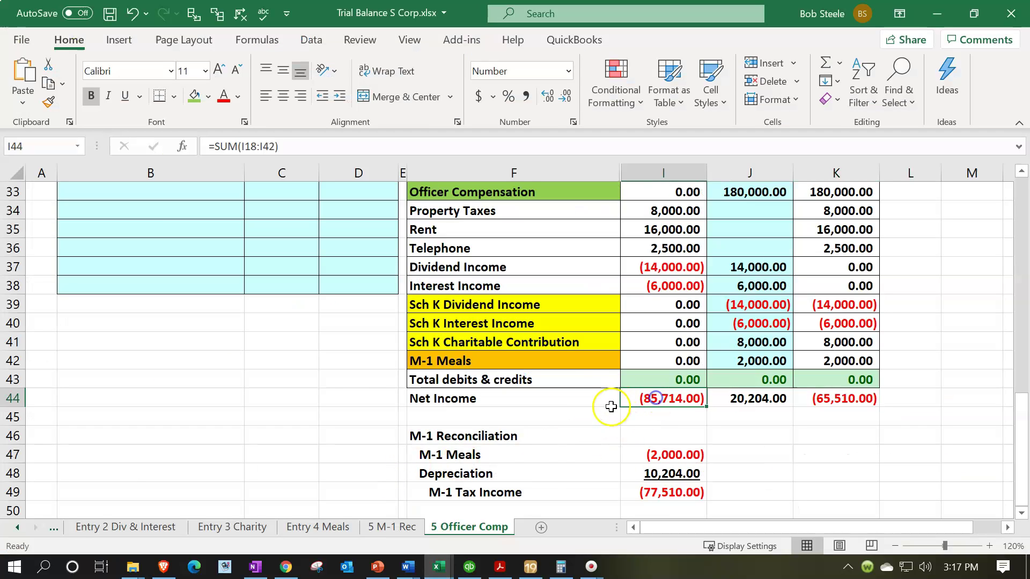
pyautogui.click(638, 487)
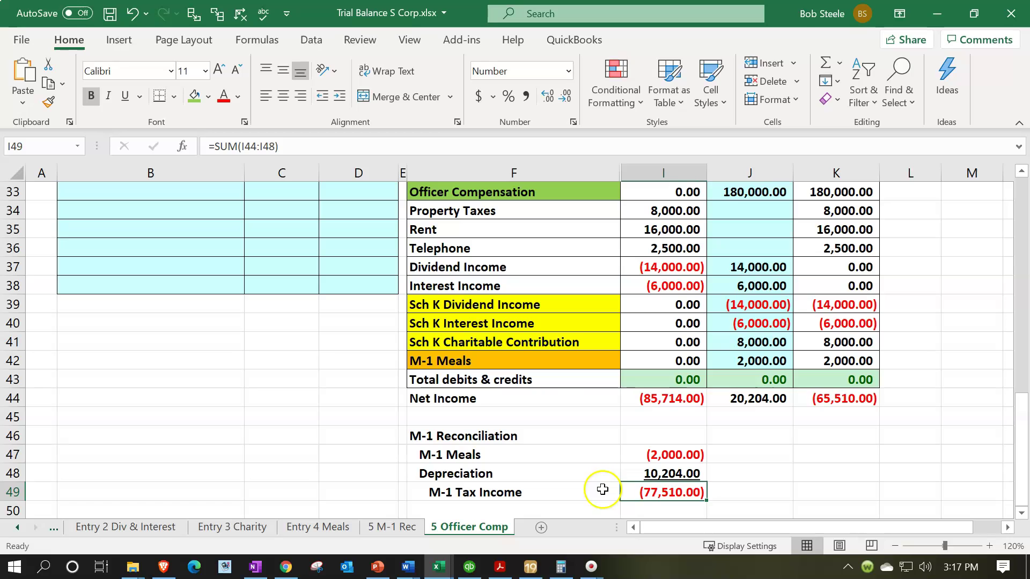
pyautogui.click(647, 398)
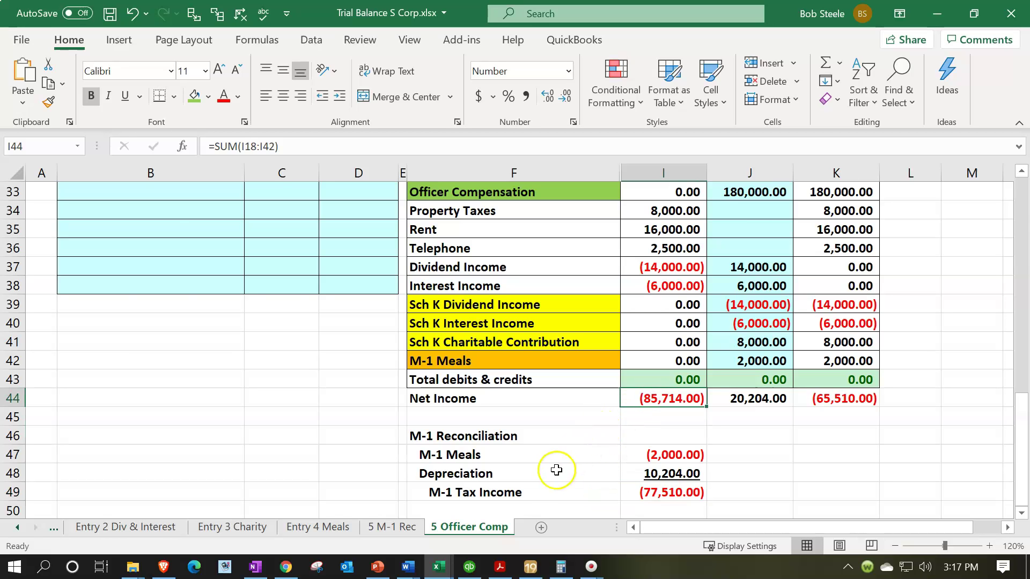
# Review lines 7 and 8 on Form 1120S page 1, and open the tax line assignments in the Lacerte Trial Balance Utility
pyautogui.click(531, 566)
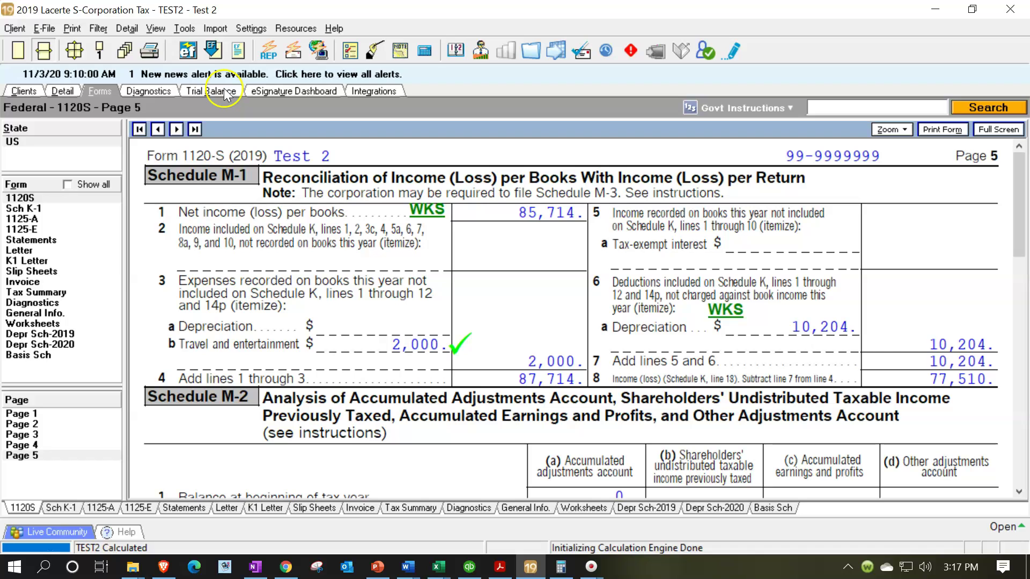
pyautogui.click(65, 415)
pyautogui.scroll(-5, 472, 376)
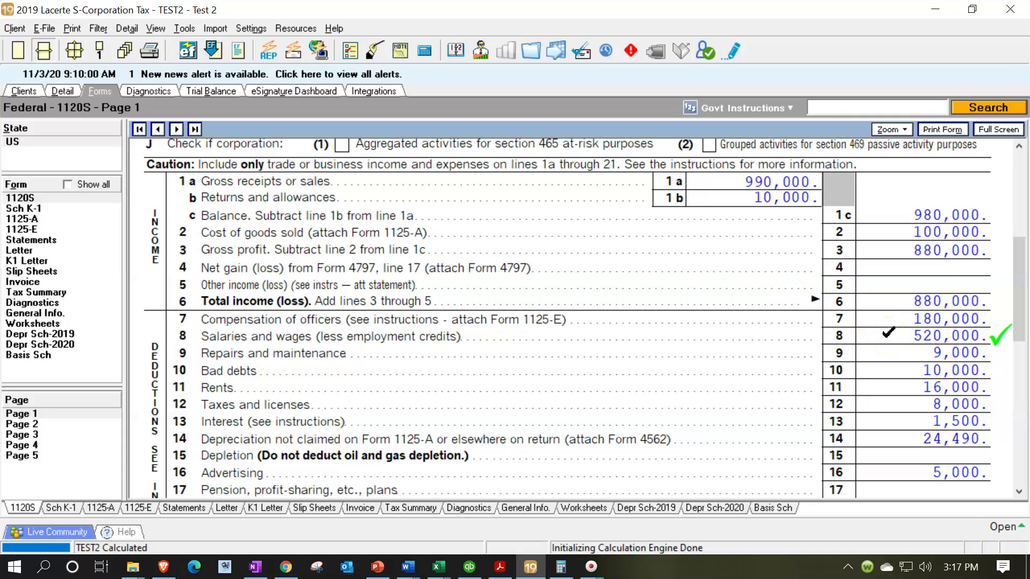
pyautogui.click(215, 95)
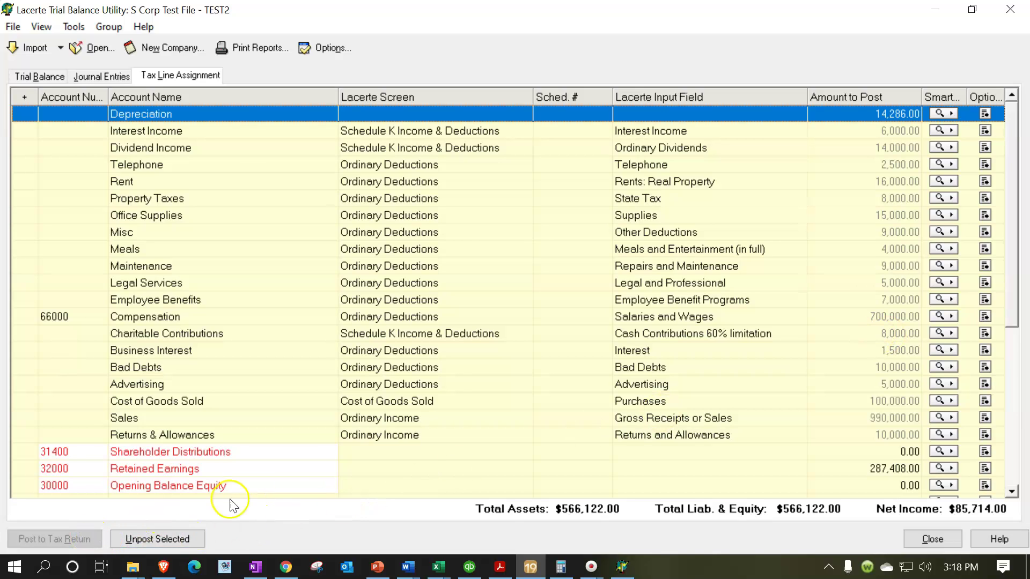
# Turn the posting option of account 66000 Compensation off and on again, and update the tax return while closing the Trial Balance Utility
pyautogui.click(984, 316)
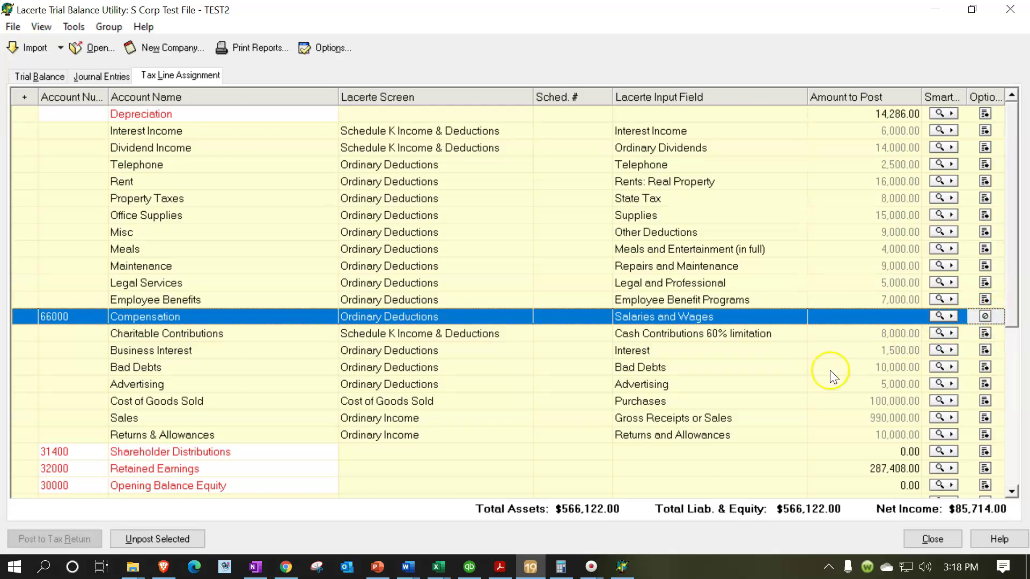
pyautogui.click(985, 316)
pyautogui.click(985, 317)
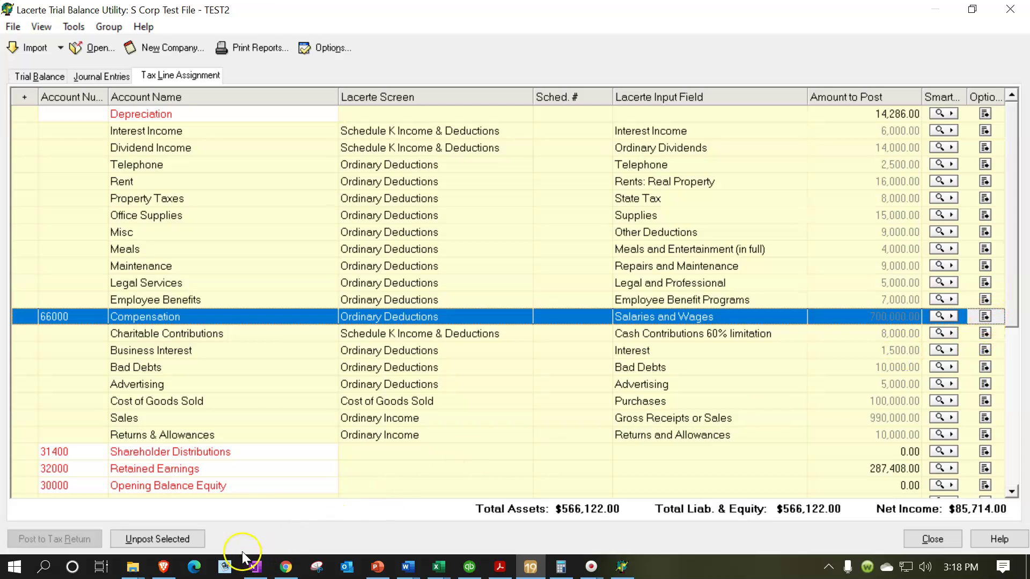
pyautogui.click(937, 536)
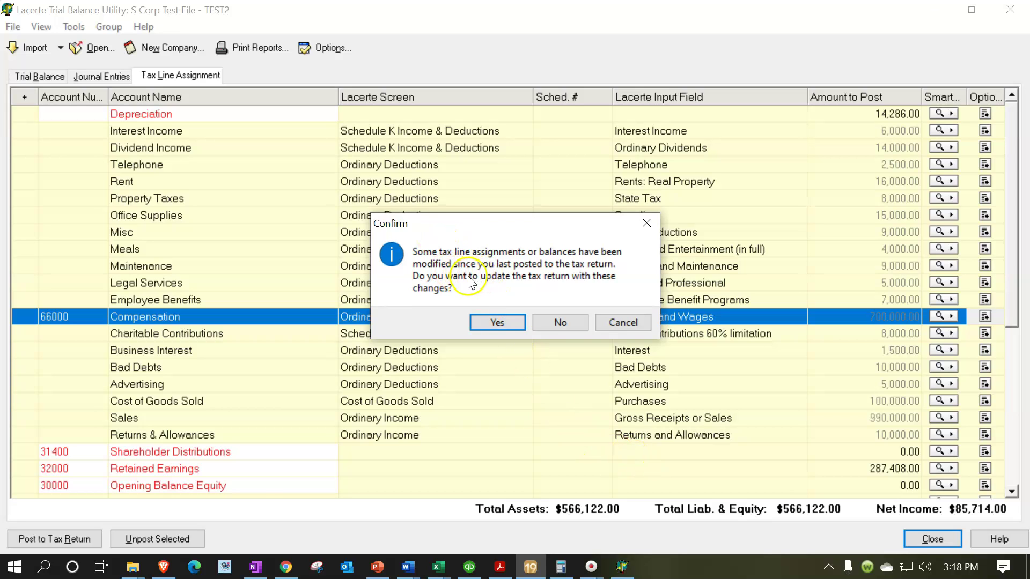
pyautogui.click(498, 323)
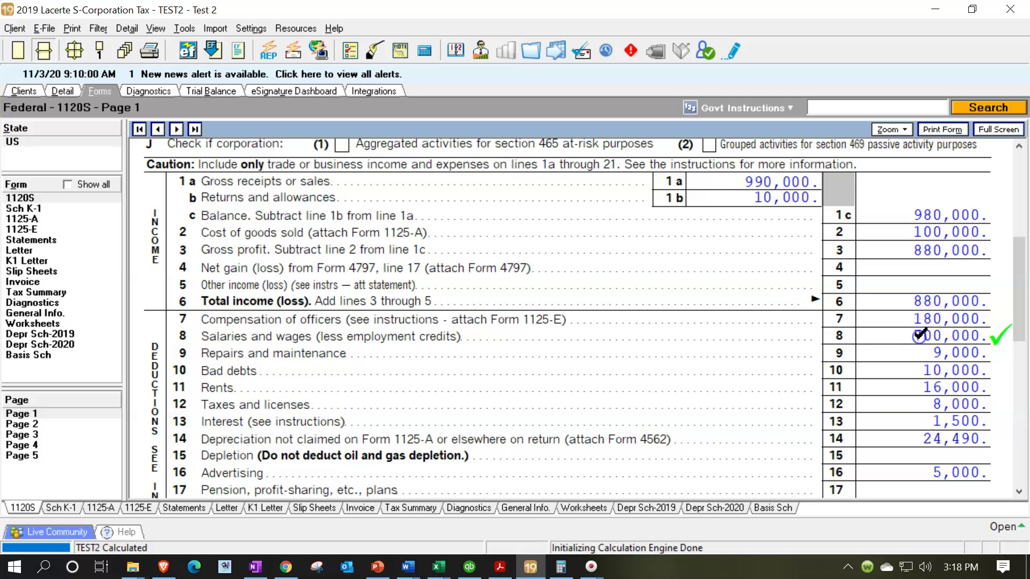
# Check the Salaries and wages amount on the Ordinary Deductions input screen of the tax return
pyautogui.click(62, 91)
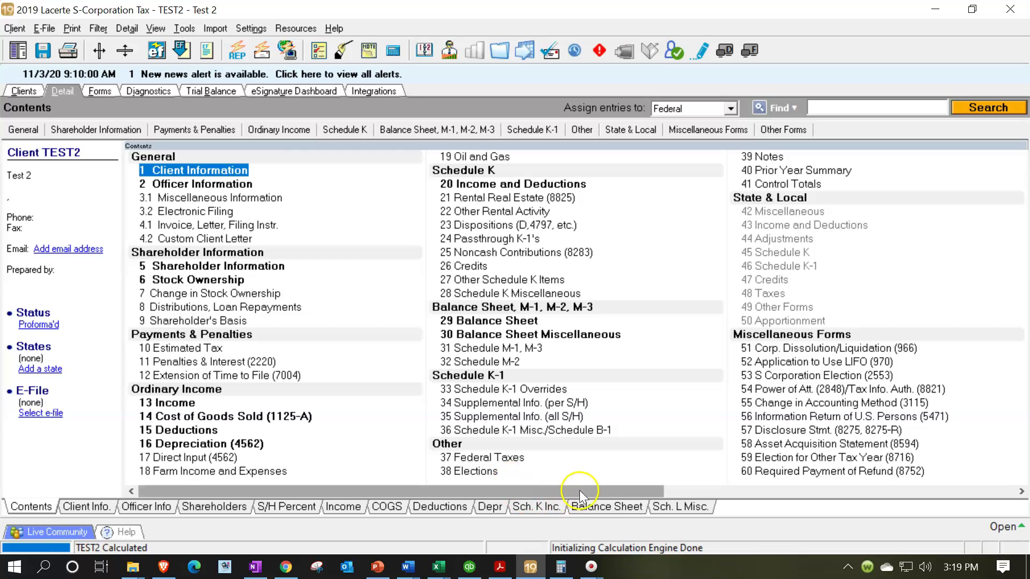
pyautogui.click(276, 129)
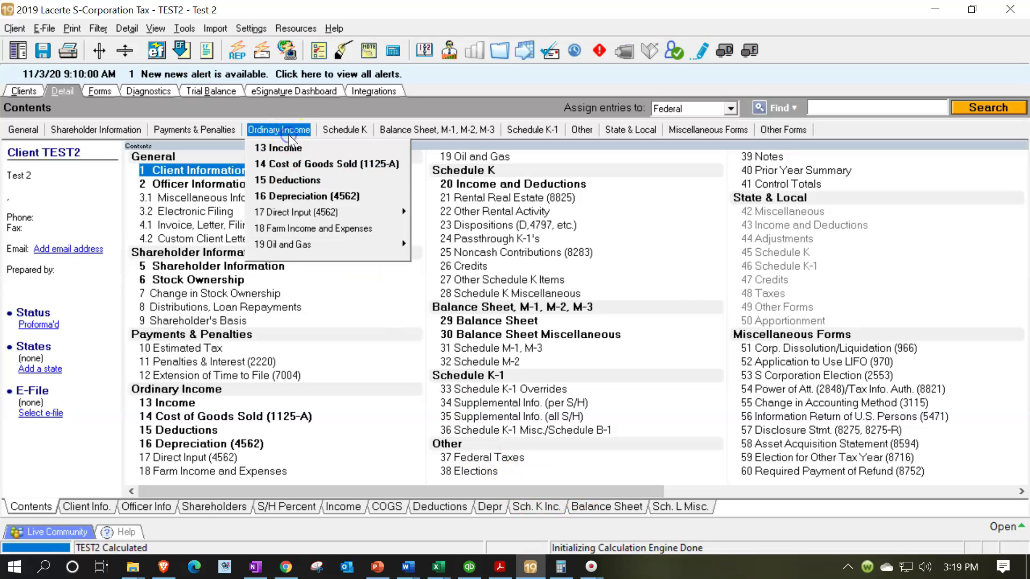
pyautogui.click(294, 180)
pyautogui.scroll(-15, 574, 290)
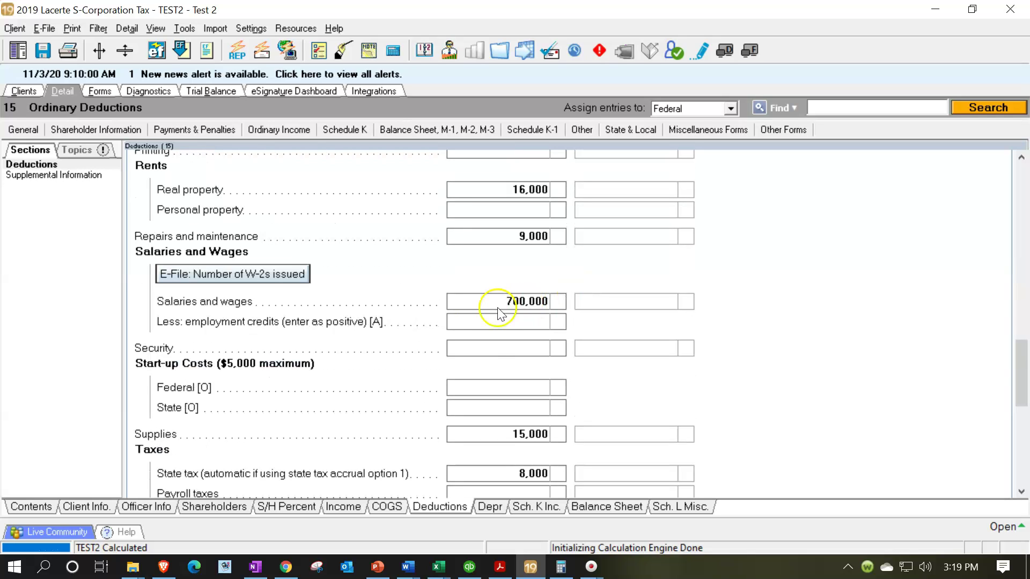
pyautogui.click(476, 302)
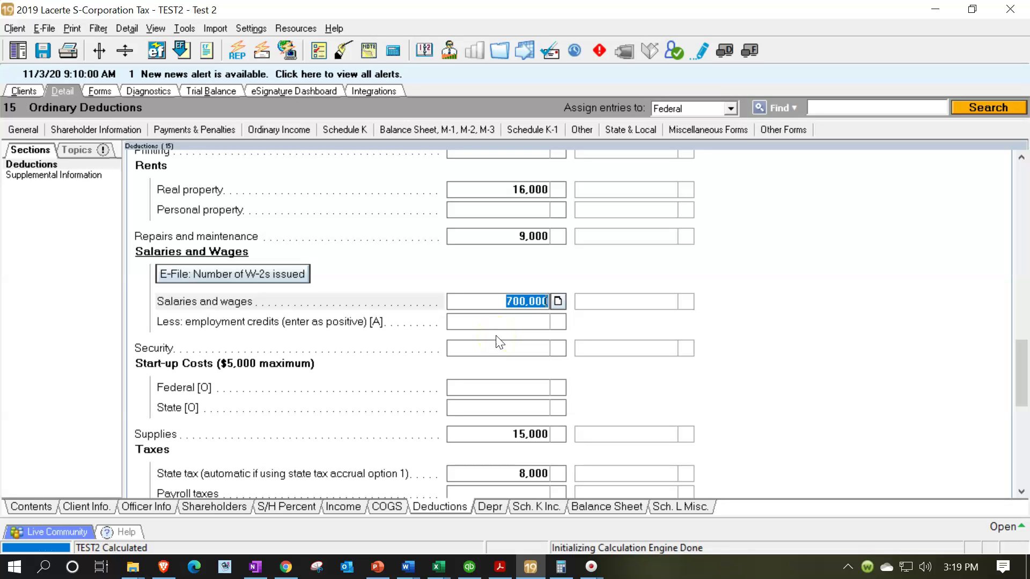
pyautogui.click(523, 307)
# Reopen the trial balance of the S Corp test file and start a new journal entry of type Tax
pyautogui.click(214, 92)
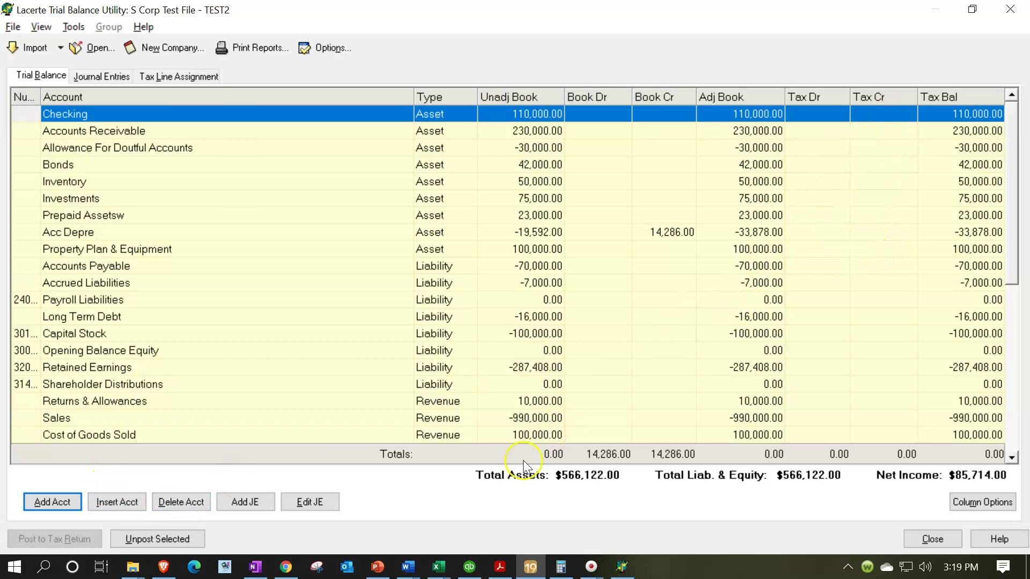
pyautogui.click(250, 507)
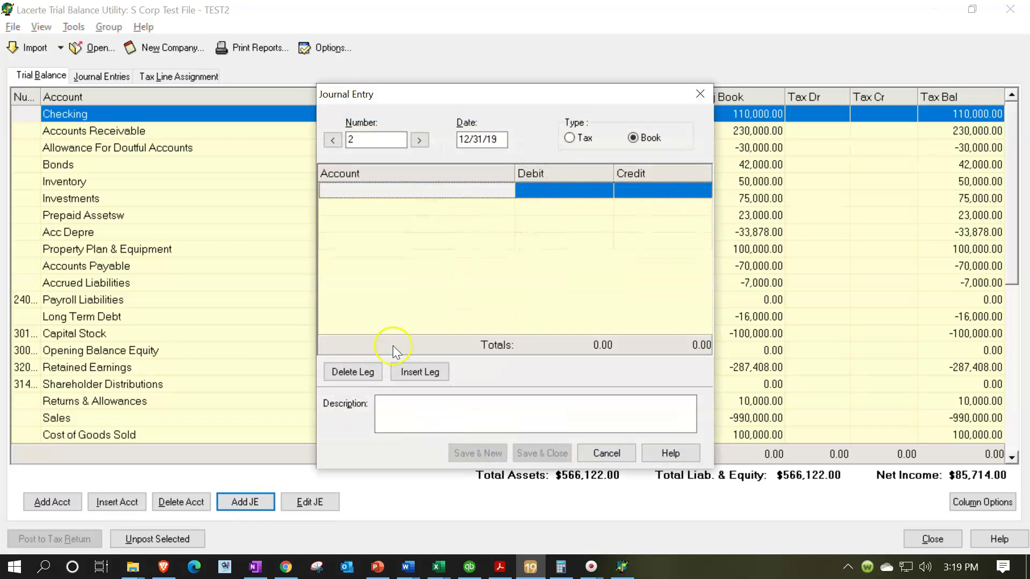
pyautogui.click(576, 144)
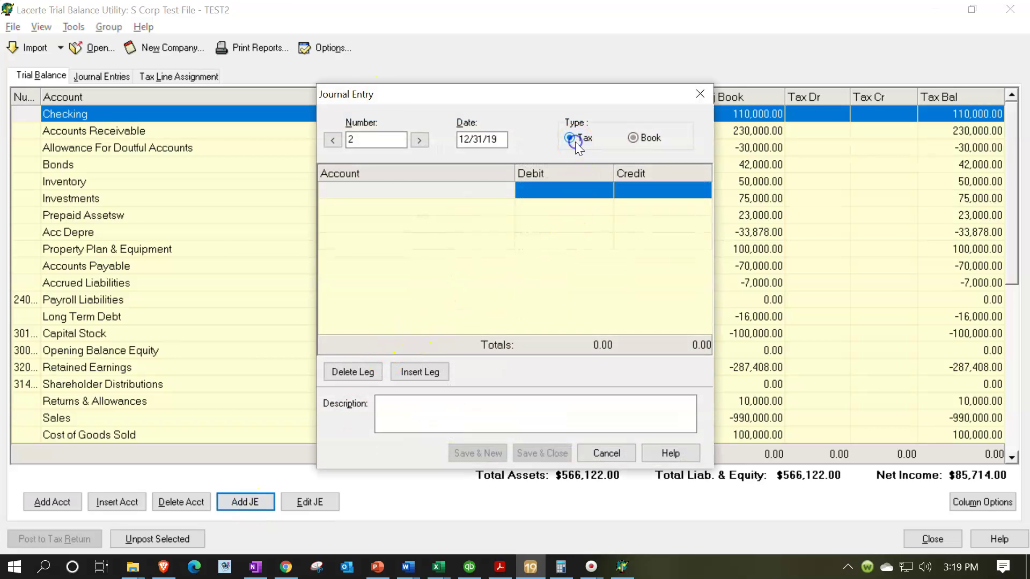
pyautogui.click(455, 190)
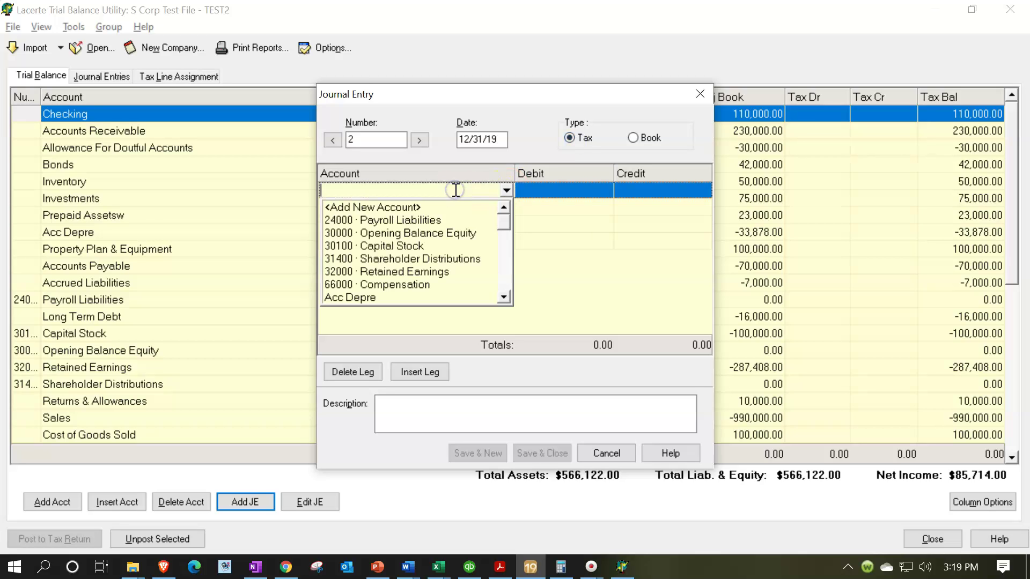
# Add a new Expense account named "Officer Compnesation" for the first line of the journal entry
pyautogui.click(423, 209)
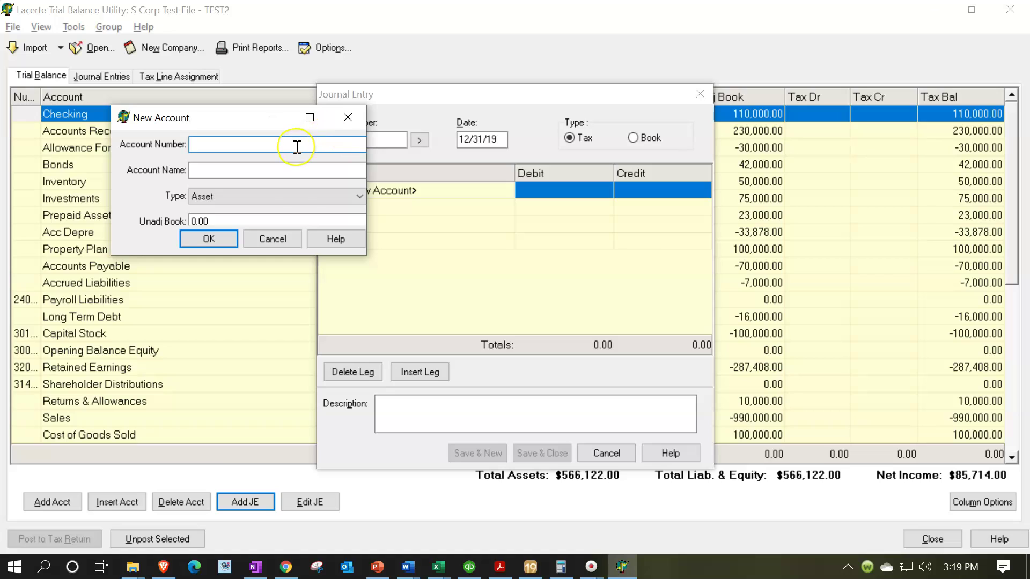
pyautogui.press('Tab')
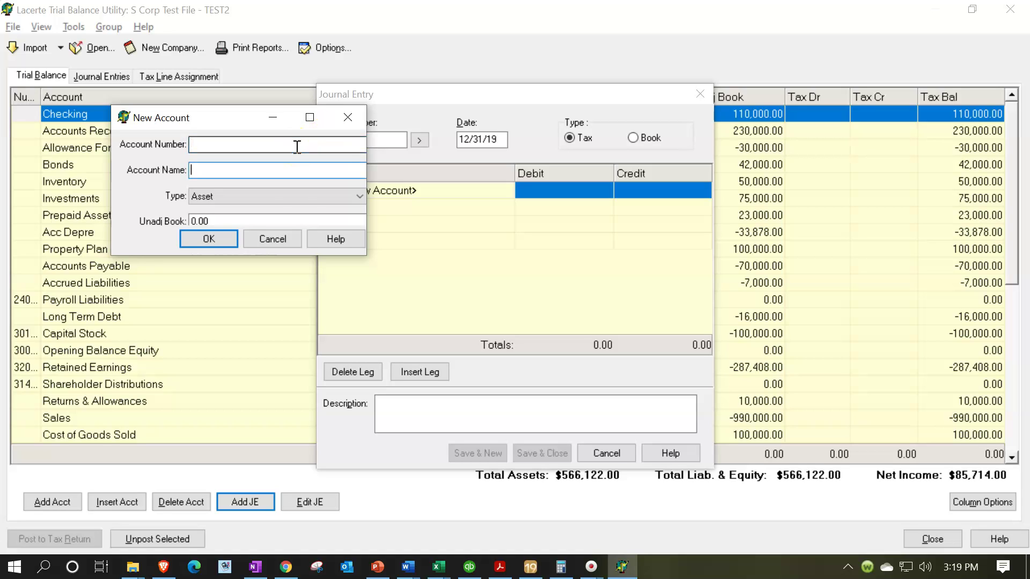
pyautogui.write('Officer Compnesation')
pyautogui.press('BackSpace')
pyautogui.press('BackSpace')
pyautogui.write('ion')
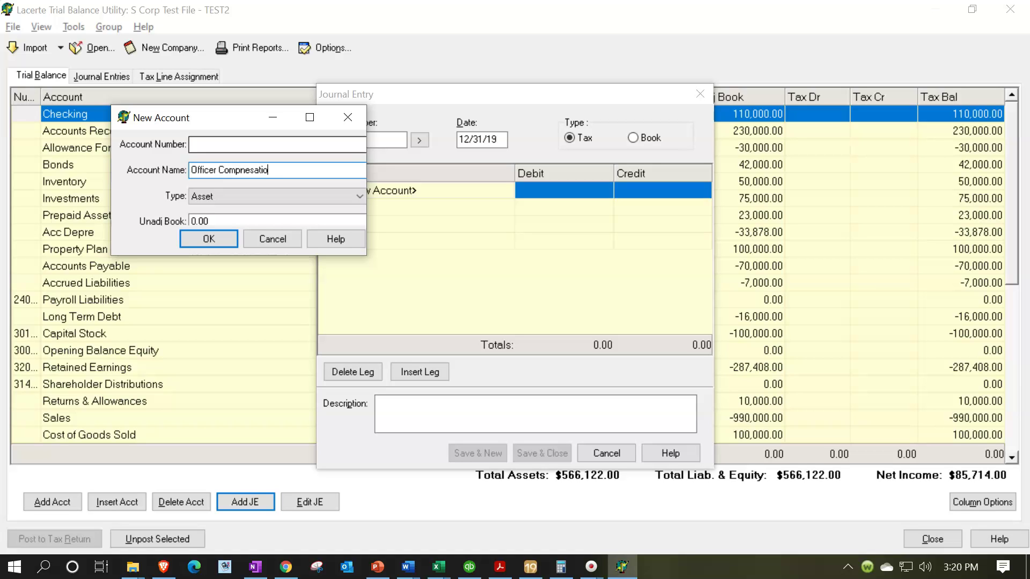
pyautogui.press('Tab')
pyautogui.click(359, 196)
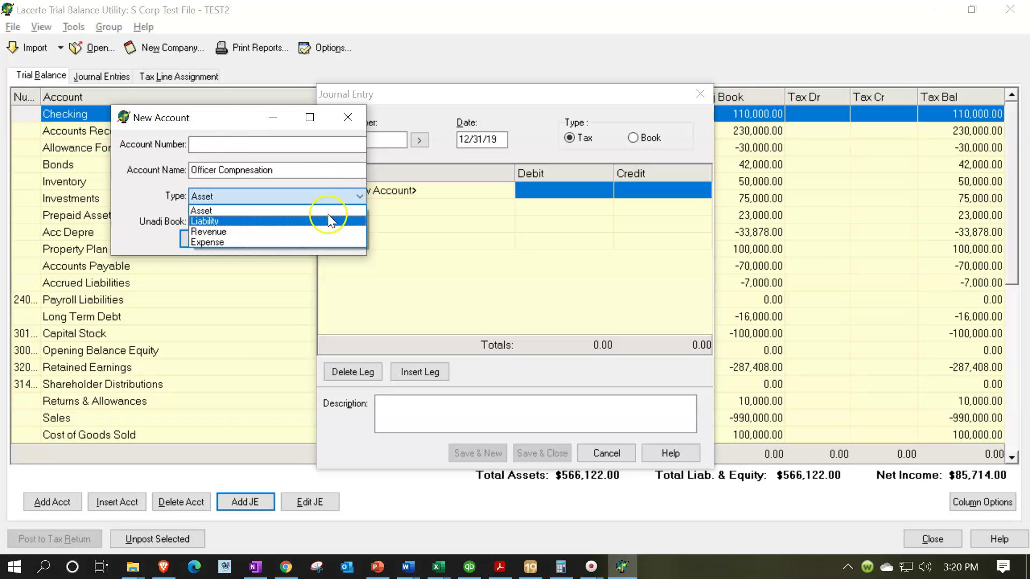
pyautogui.click(260, 242)
pyautogui.press('Tab')
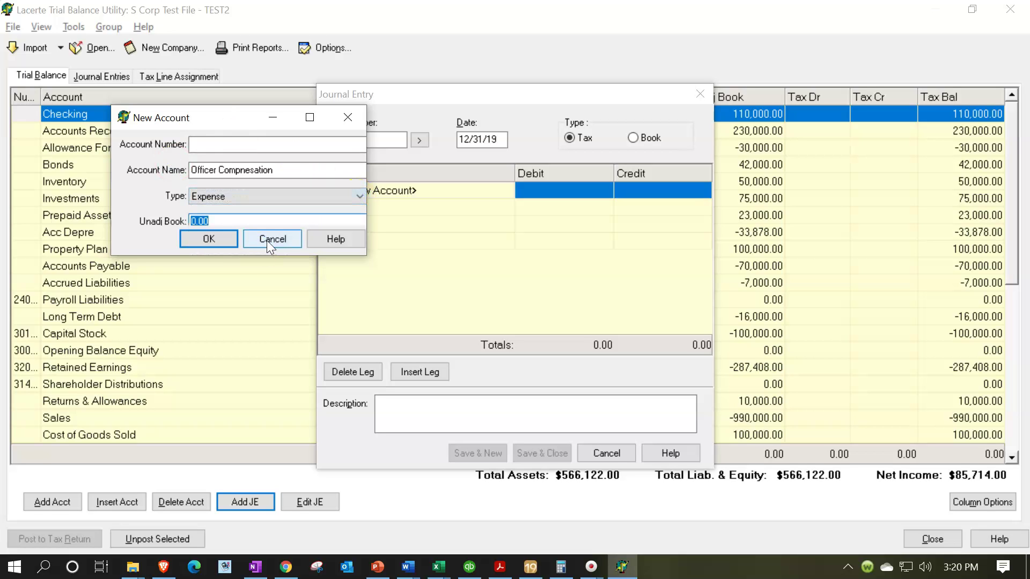
pyautogui.click(220, 241)
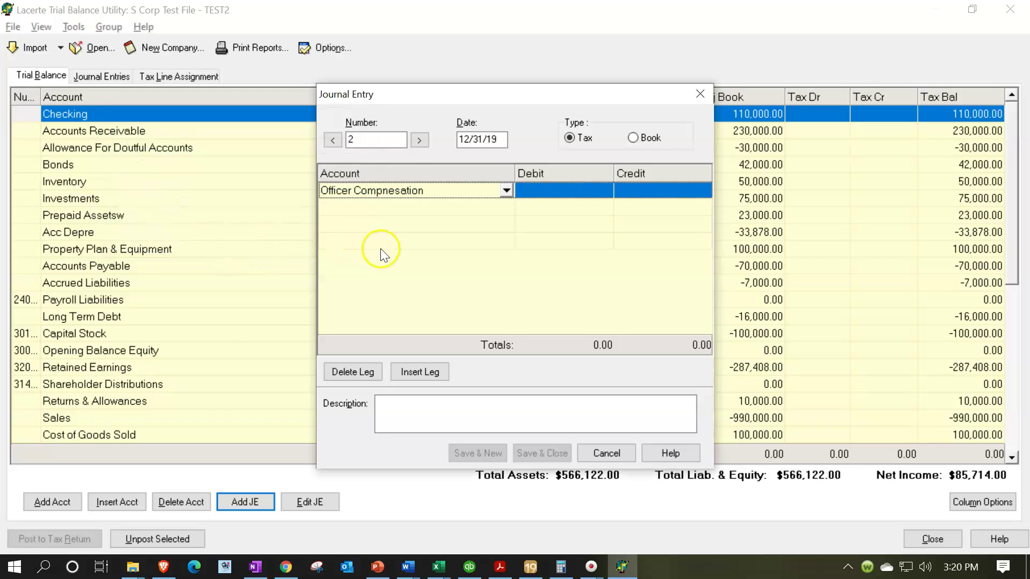
# Debit the Officer Compnesation account for 180,000 in the tax journal entry
pyautogui.click(369, 270)
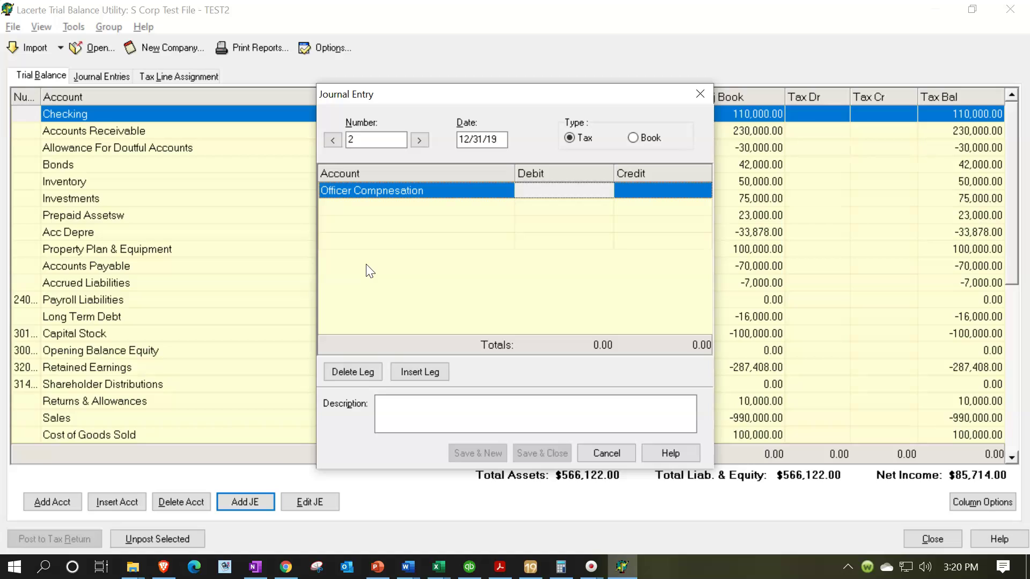
pyautogui.write('180000')
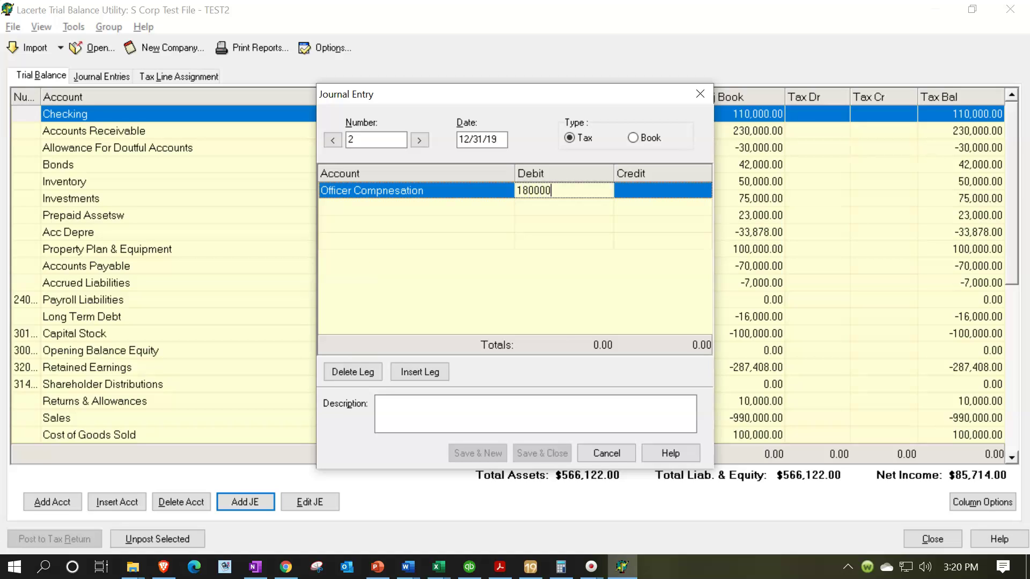
pyautogui.press('Tab')
pyautogui.press('Tab')
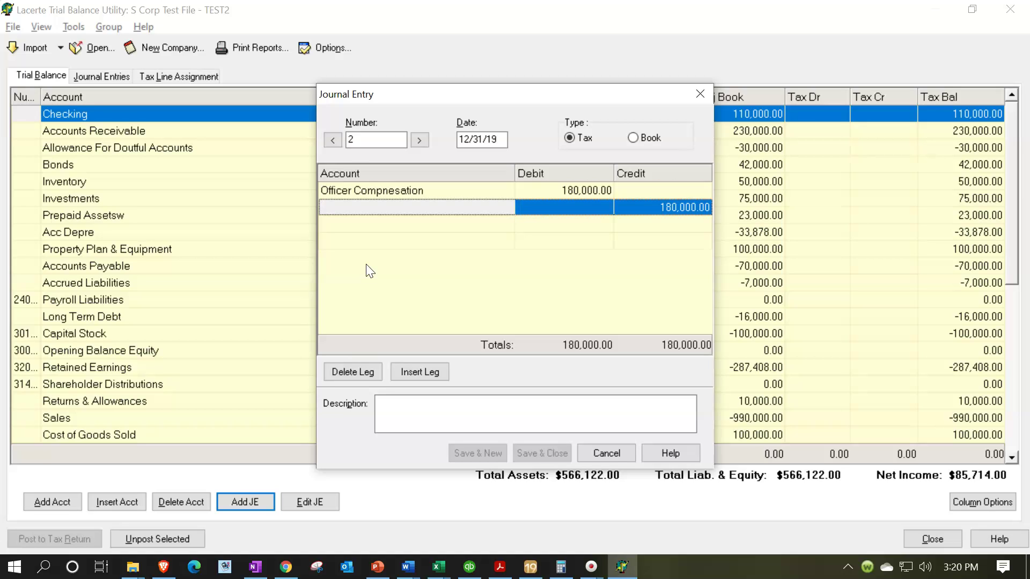
# Assign the 180,000 credit line to account 66000 Compensation and save the tax journal entry
pyautogui.click(350, 207)
pyautogui.click(350, 207)
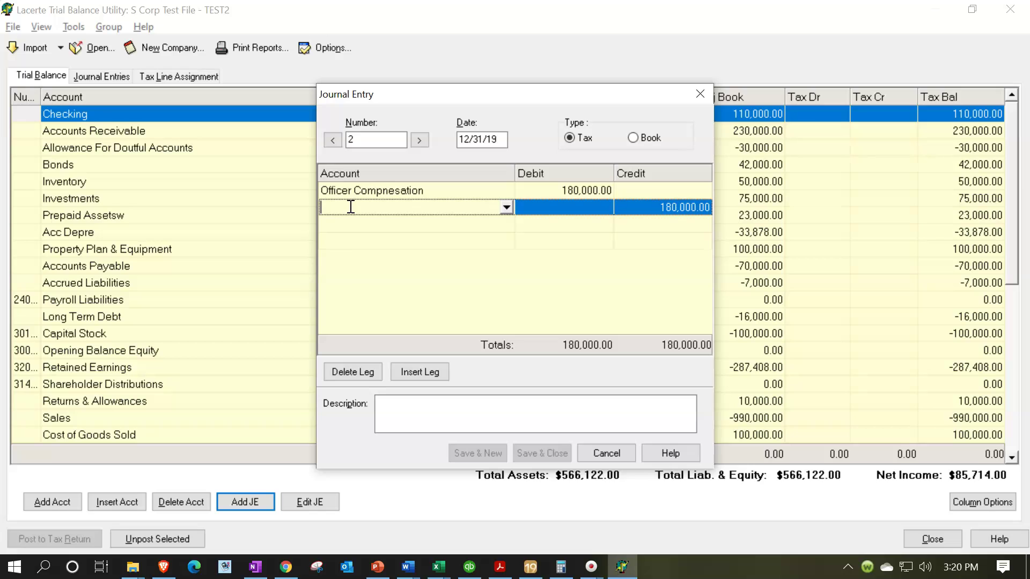
pyautogui.write('com')
pyautogui.press('BackSpace')
pyautogui.press('BackSpace')
pyautogui.press('BackSpace')
pyautogui.write('Com')
pyautogui.press('BackSpace')
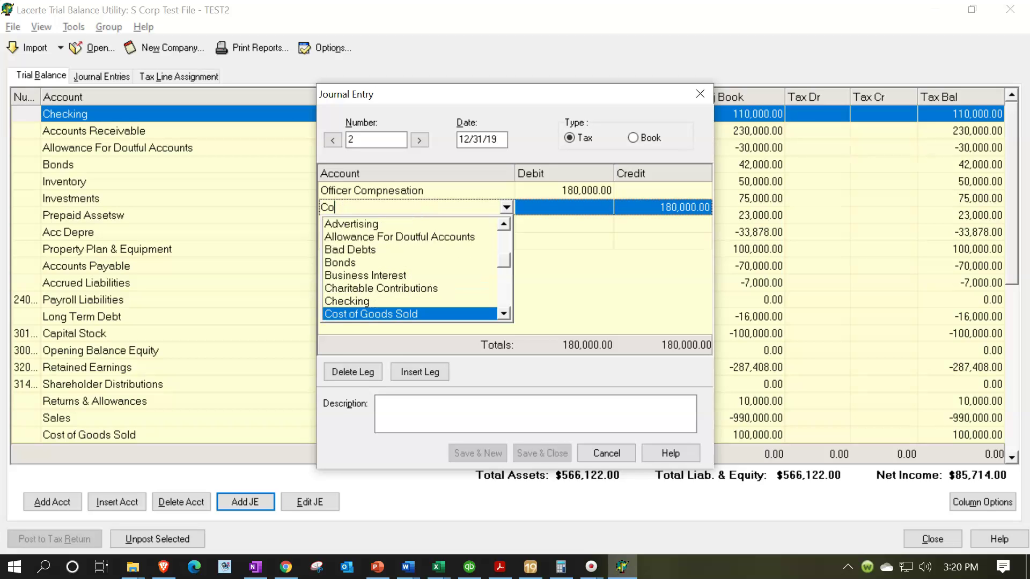
pyautogui.write('m')
pyautogui.click(578, 200)
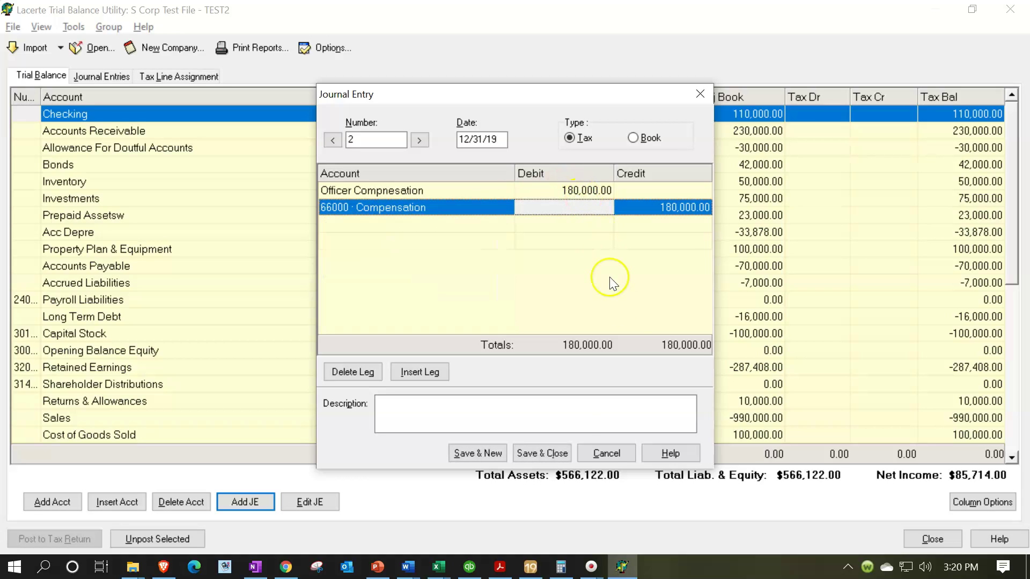
pyautogui.click(489, 454)
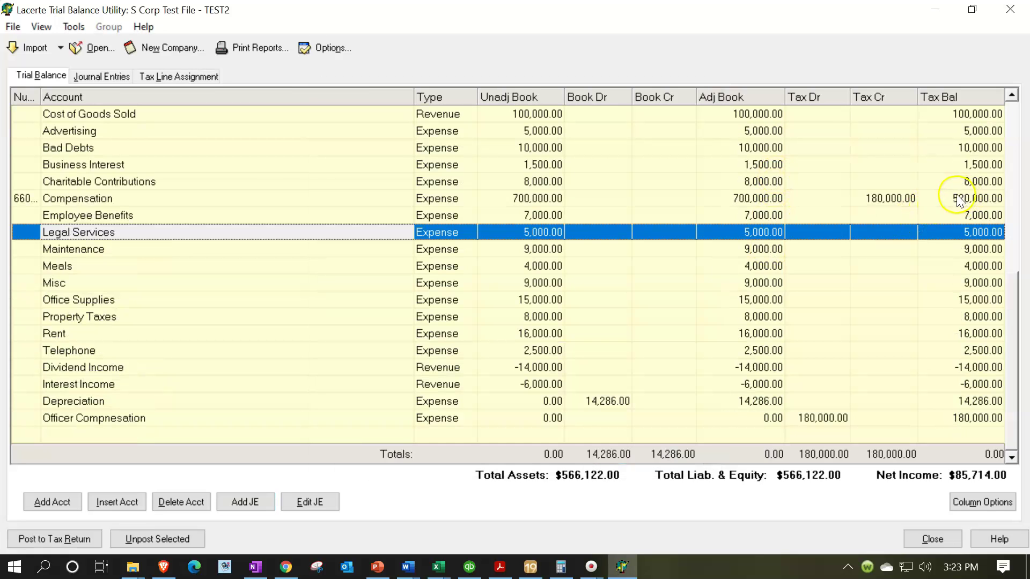
# Compare the tax balances of Compensation and Officer Compnesation with K25 and K33 in the Excel workbook Trial Balance S Corp.xlsx
pyautogui.click(954, 198)
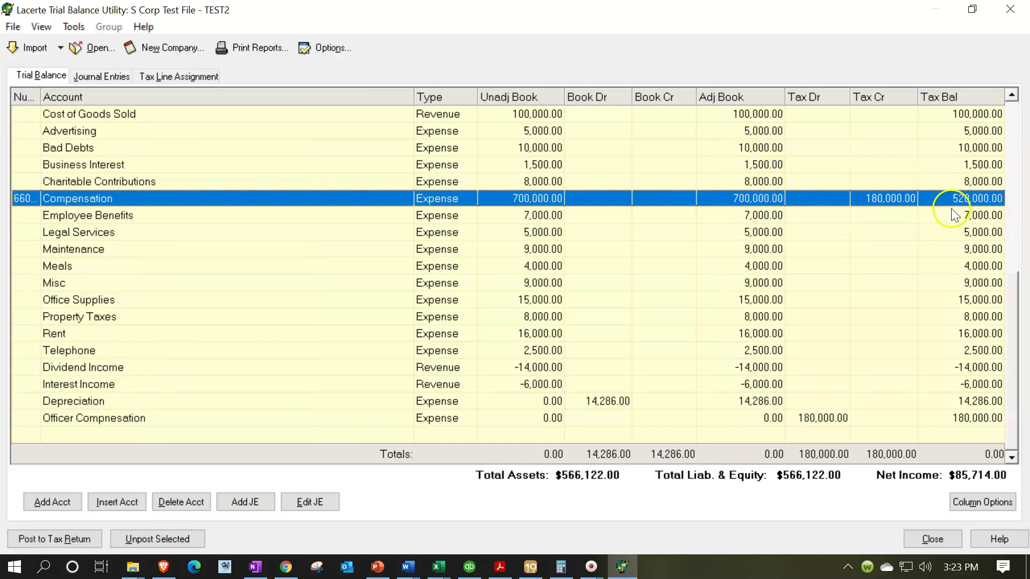
pyautogui.click(949, 421)
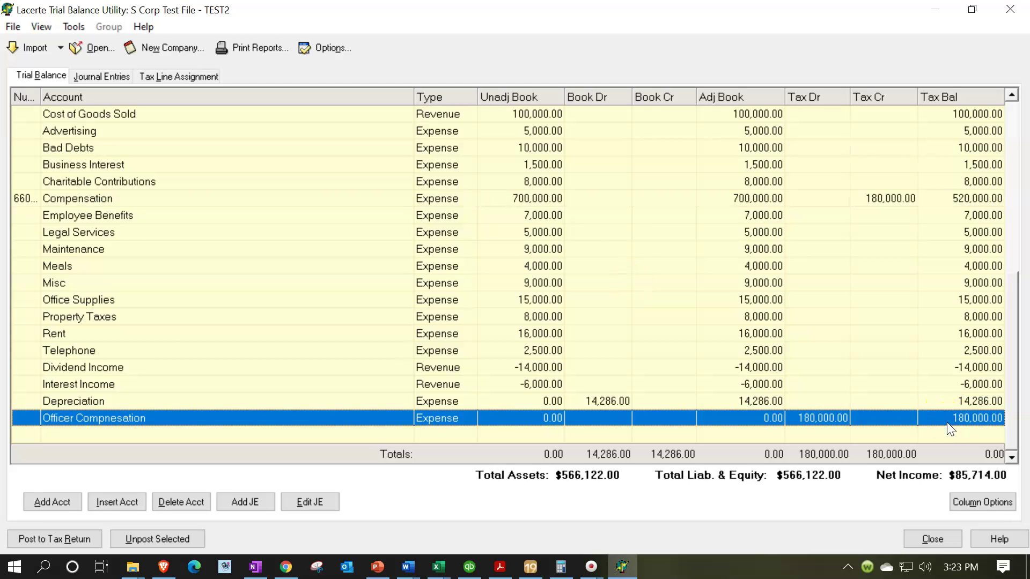
pyautogui.click(432, 561)
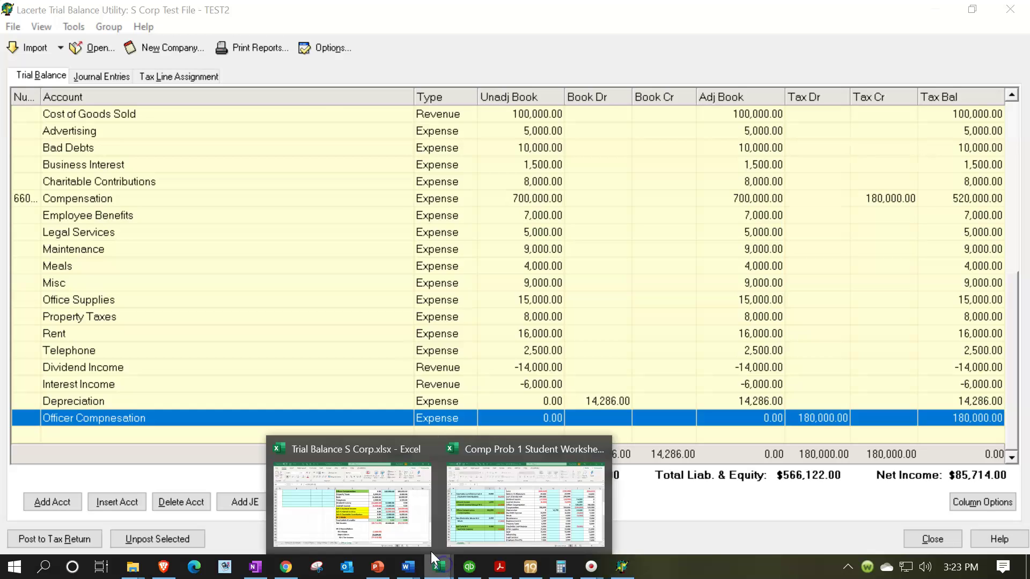
pyautogui.click(423, 510)
pyautogui.scroll(3, 589, 349)
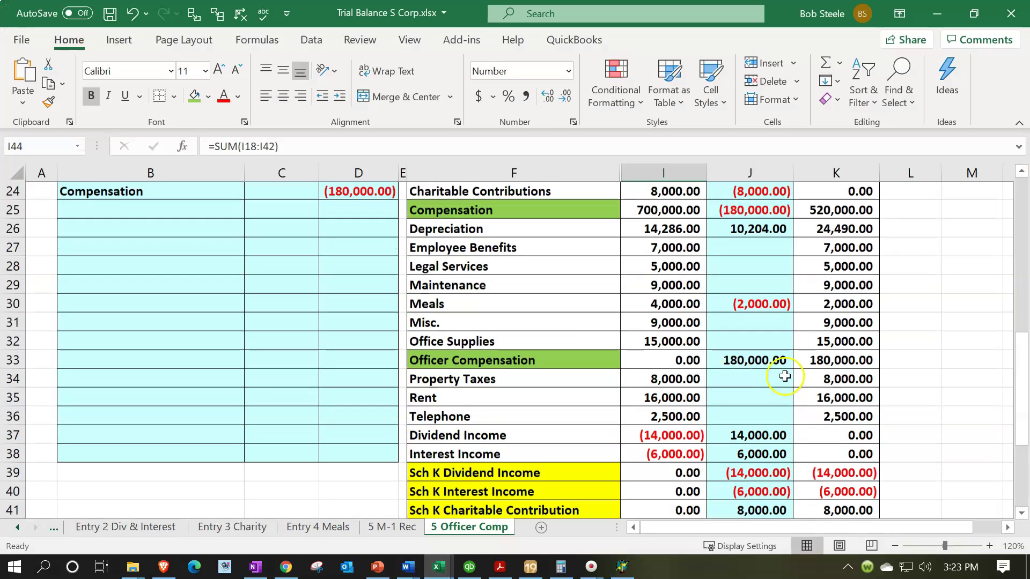
pyautogui.click(828, 358)
pyautogui.click(837, 210)
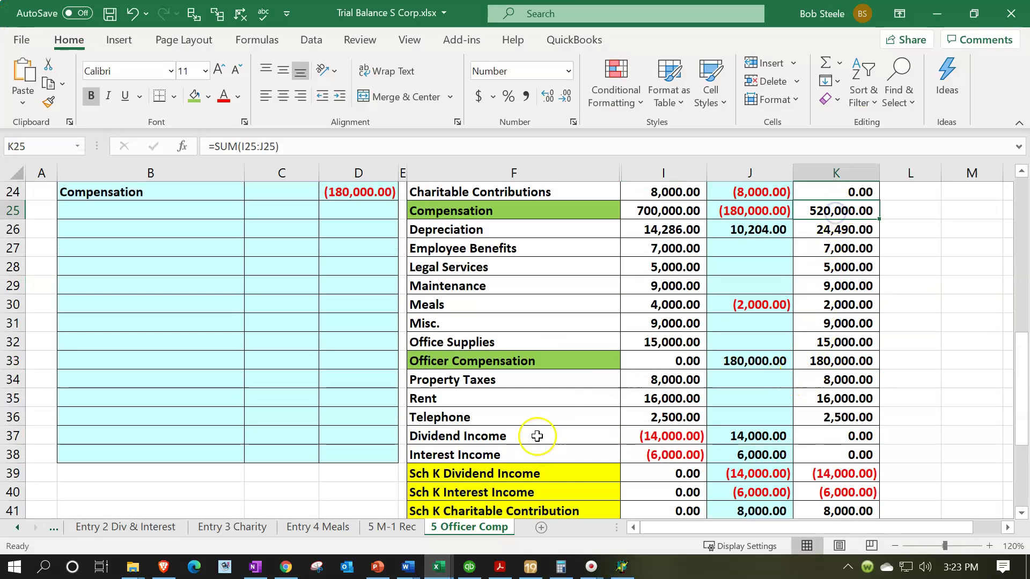
# Switch back to the Lacerte Trial Balance Utility, review the Officer Compnesation tax line assignment, and post the accounts to the tax return
pyautogui.click(531, 566)
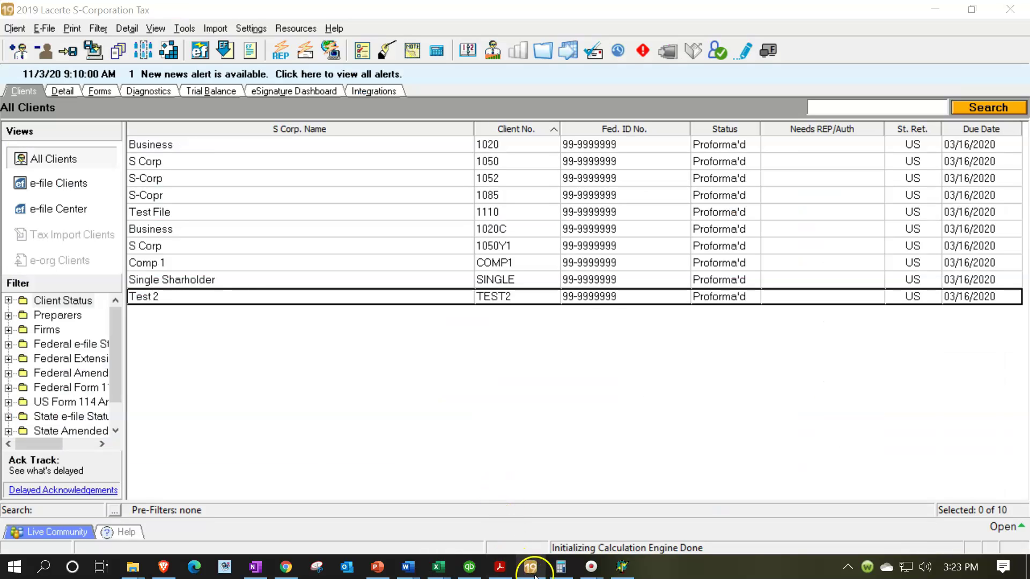
pyautogui.click(622, 567)
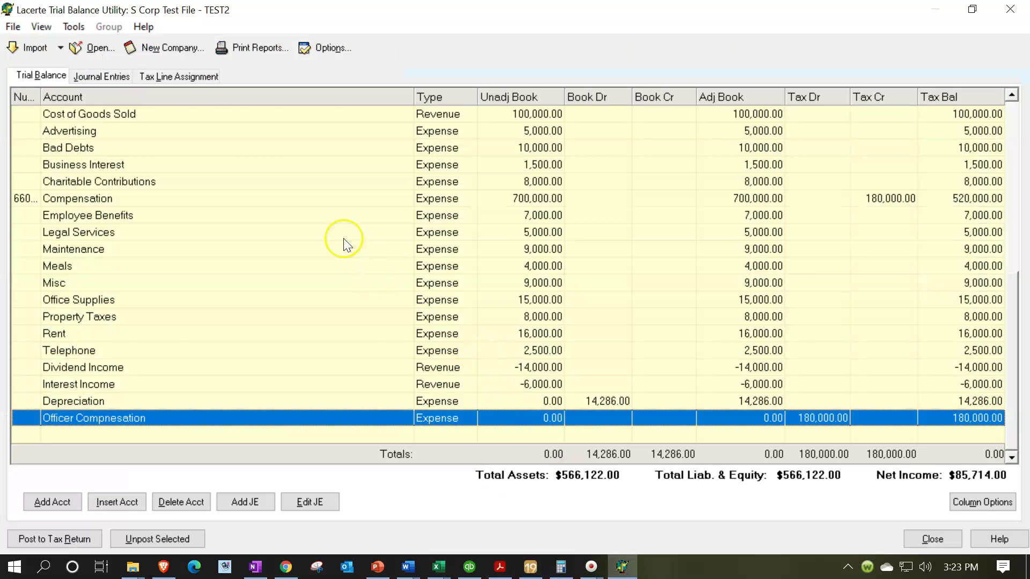
pyautogui.click(186, 77)
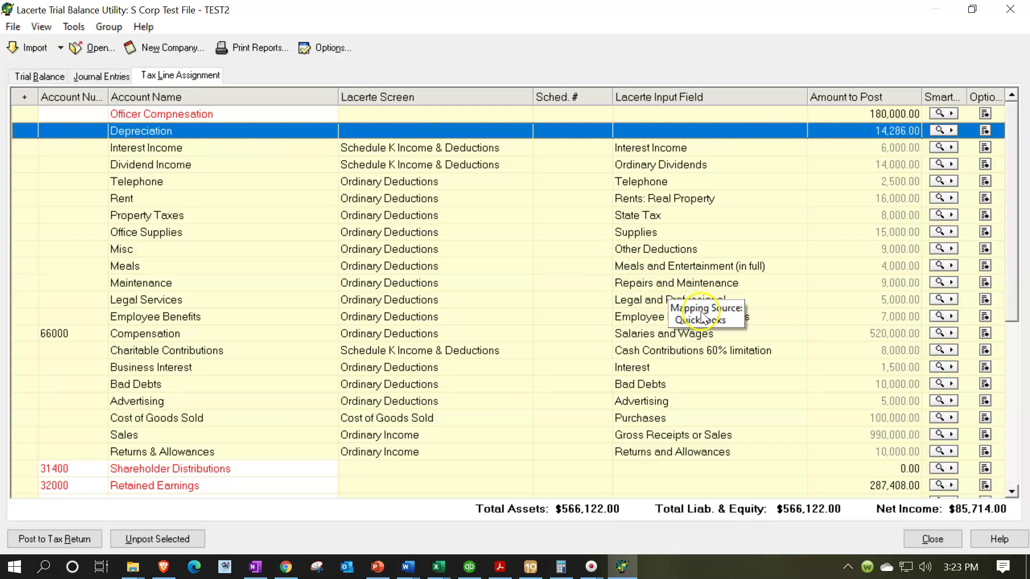
pyautogui.click(878, 113)
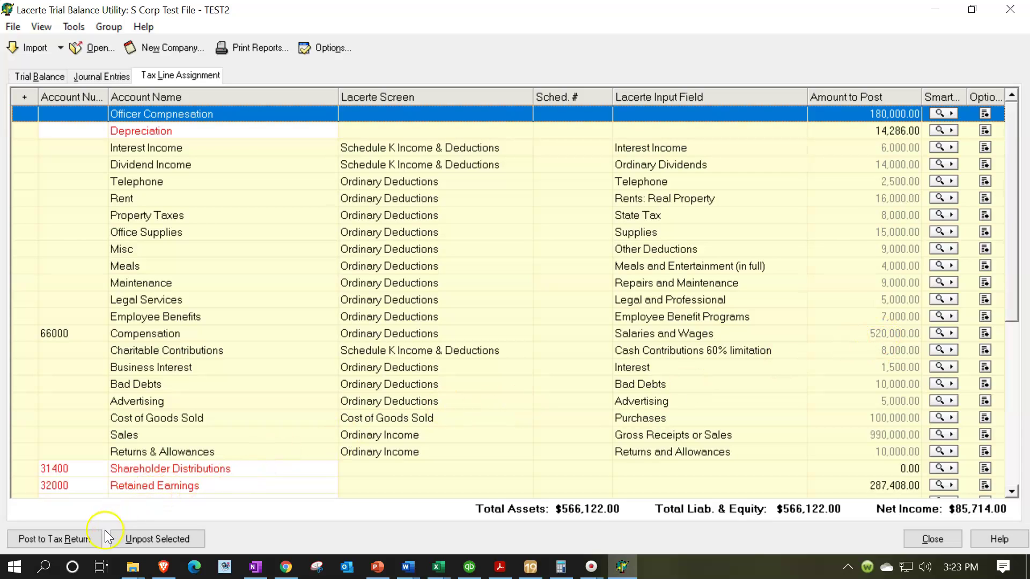
pyautogui.click(85, 538)
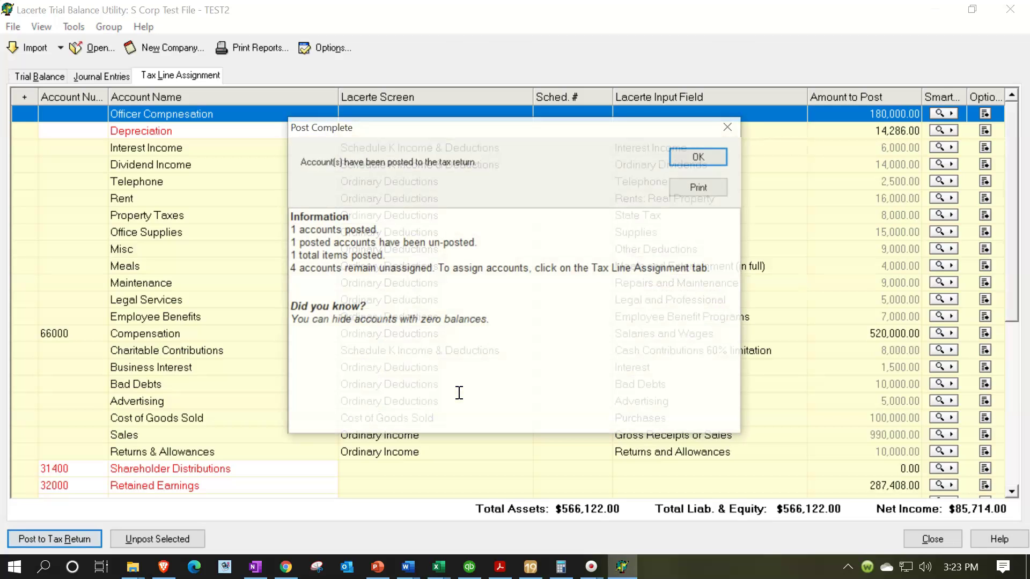
# Close the posting report and tick off compensation of officers and salaries and wages on lines 7 and 8 of Form 1120S page 1
pyautogui.click(684, 154)
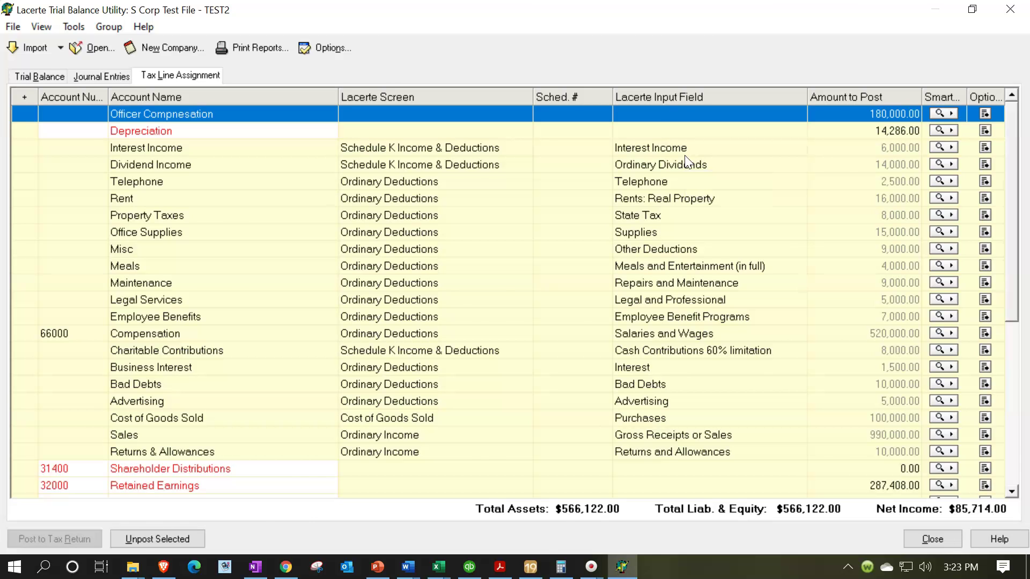
pyautogui.scroll(-5, 304, 331)
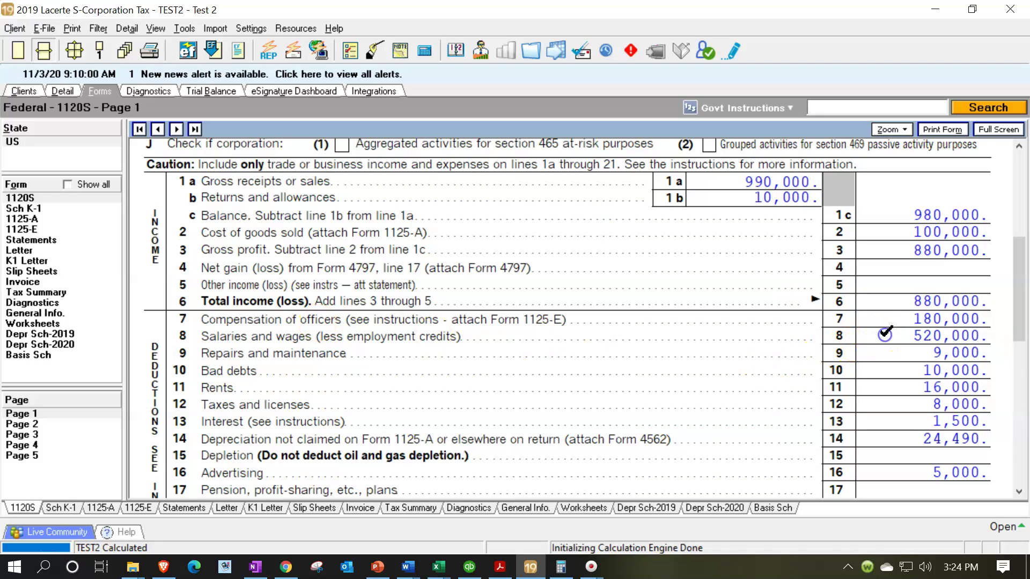
pyautogui.scroll(-3, 883, 332)
pyautogui.click(893, 222)
# Examine the Salaries and Wages section of the Ordinary Deductions input screen for the posted amounts
pyautogui.click(64, 91)
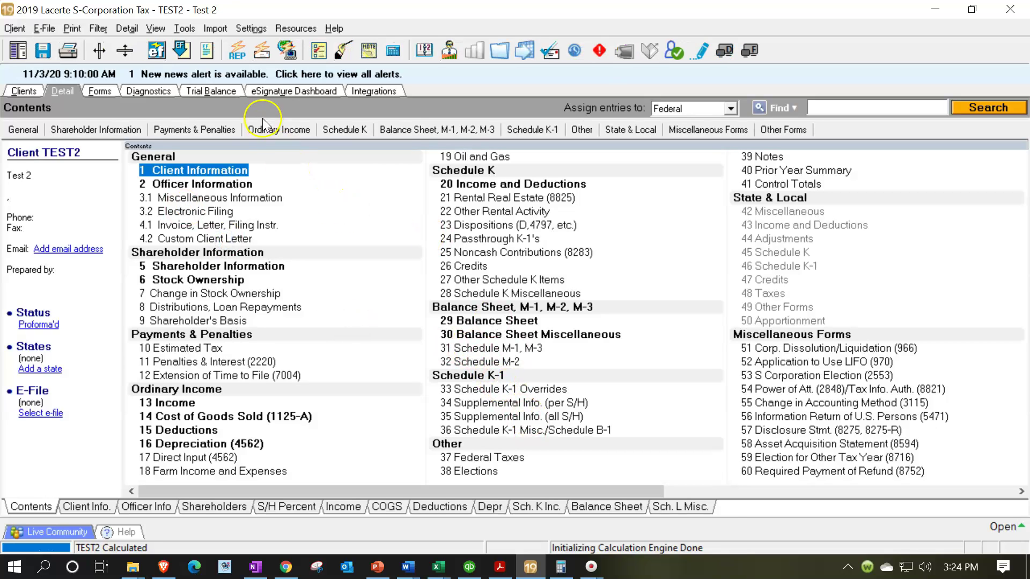
pyautogui.click(277, 128)
pyautogui.click(286, 178)
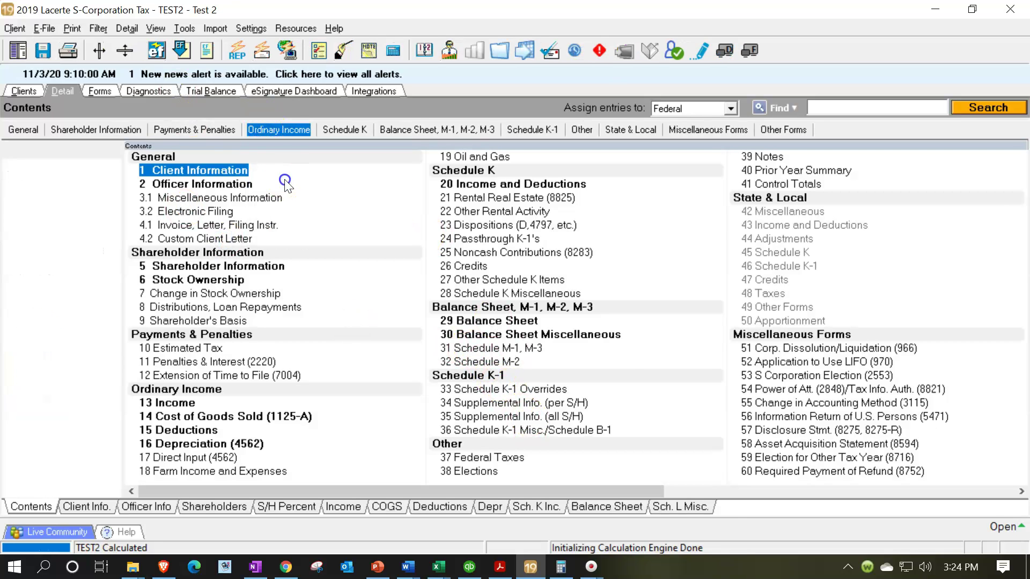
pyautogui.scroll(-4, 622, 375)
pyautogui.scroll(-7, 636, 384)
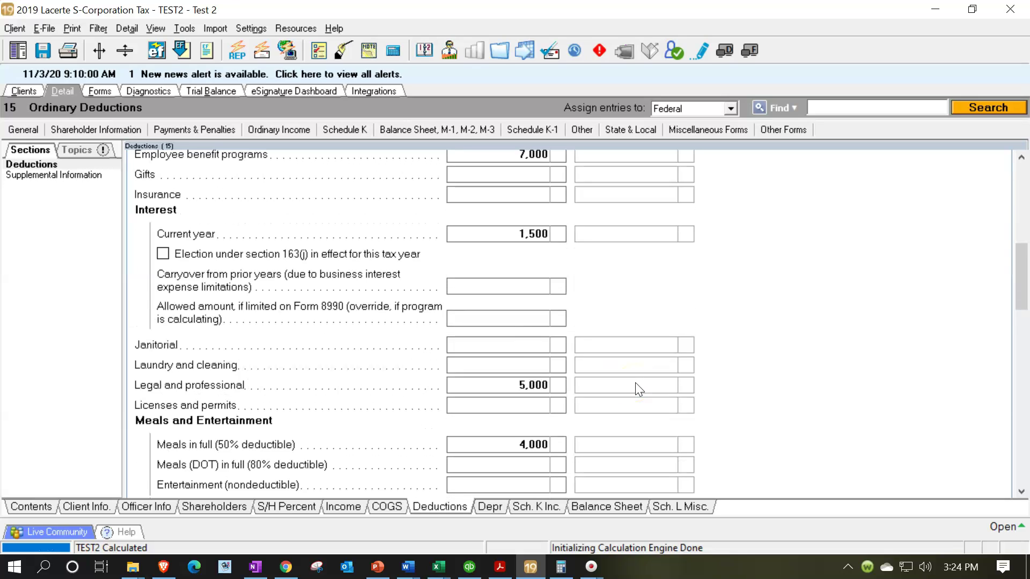
pyautogui.scroll(-3, 636, 385)
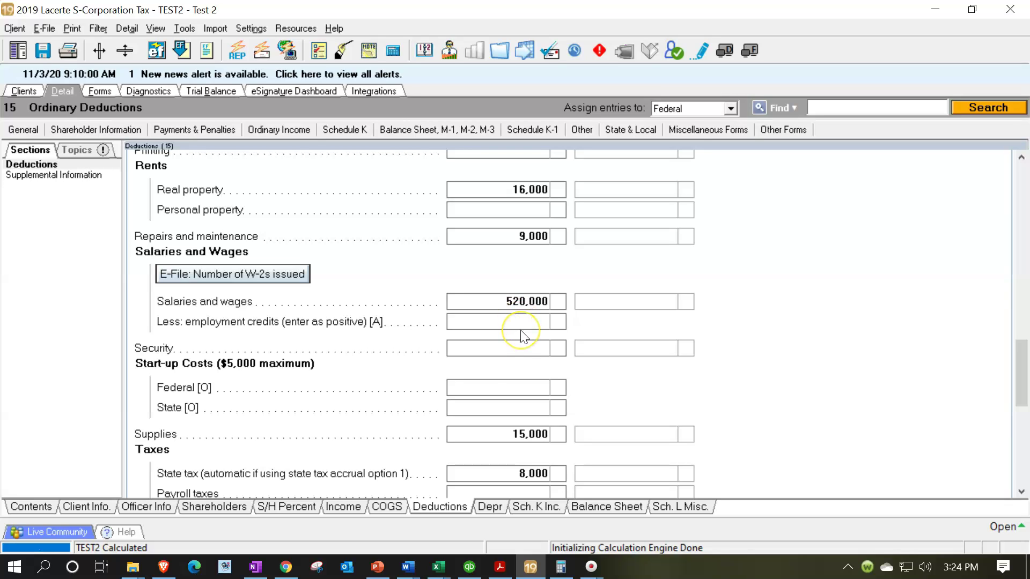
# Review Schedule M-1 on Form 1120S page 5, and switch to Excel to examine entry T7 on the 5 Officer Comp sheet
pyautogui.click(108, 90)
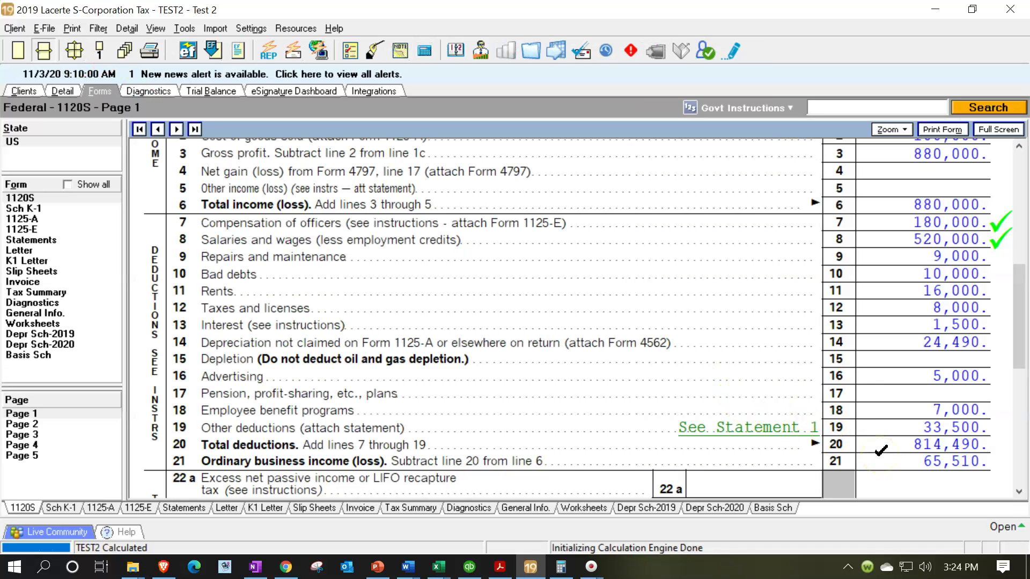
pyautogui.click(61, 456)
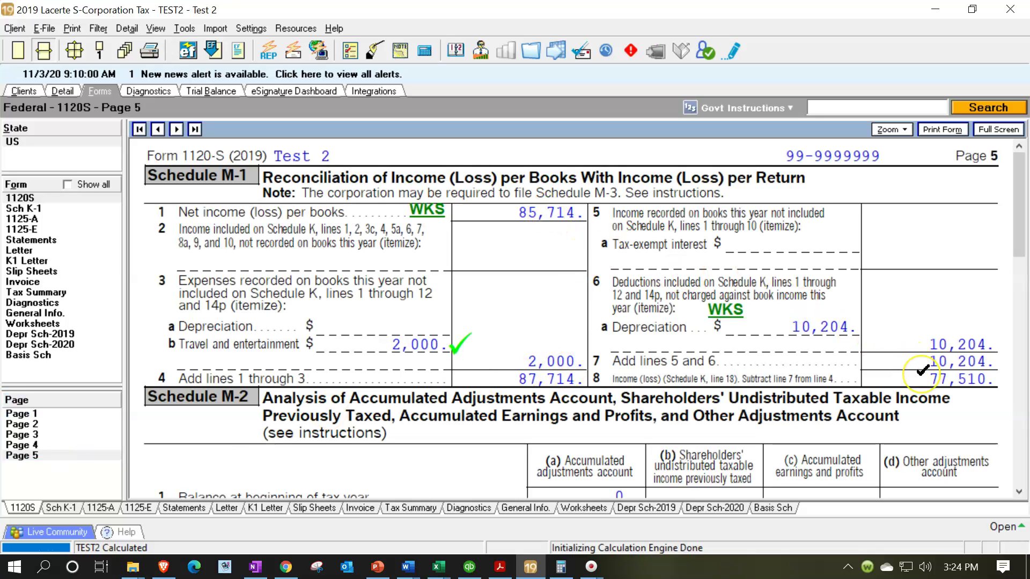
pyautogui.click(444, 566)
pyautogui.click(410, 515)
pyautogui.click(363, 411)
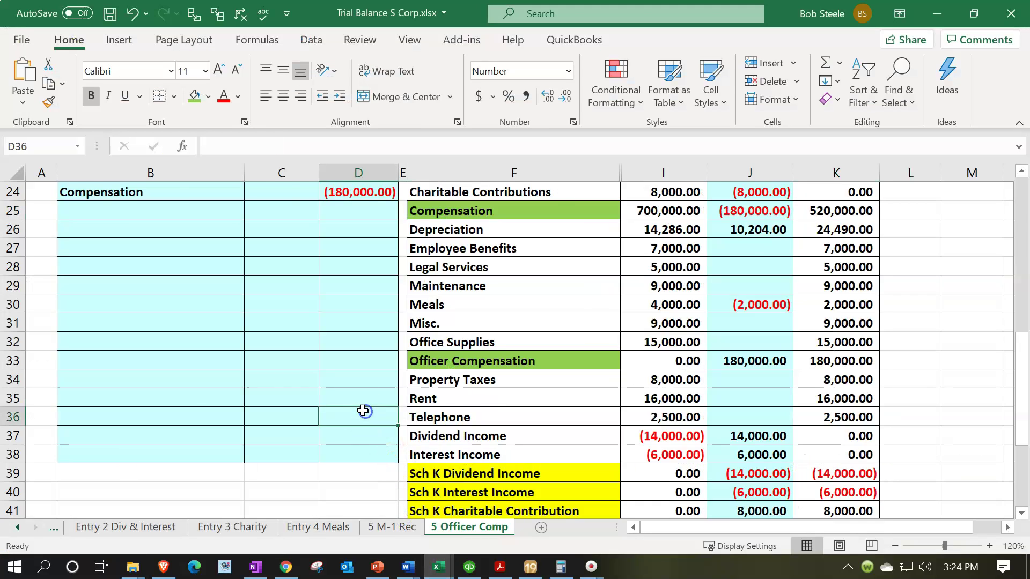
pyautogui.scroll(1, 361, 335)
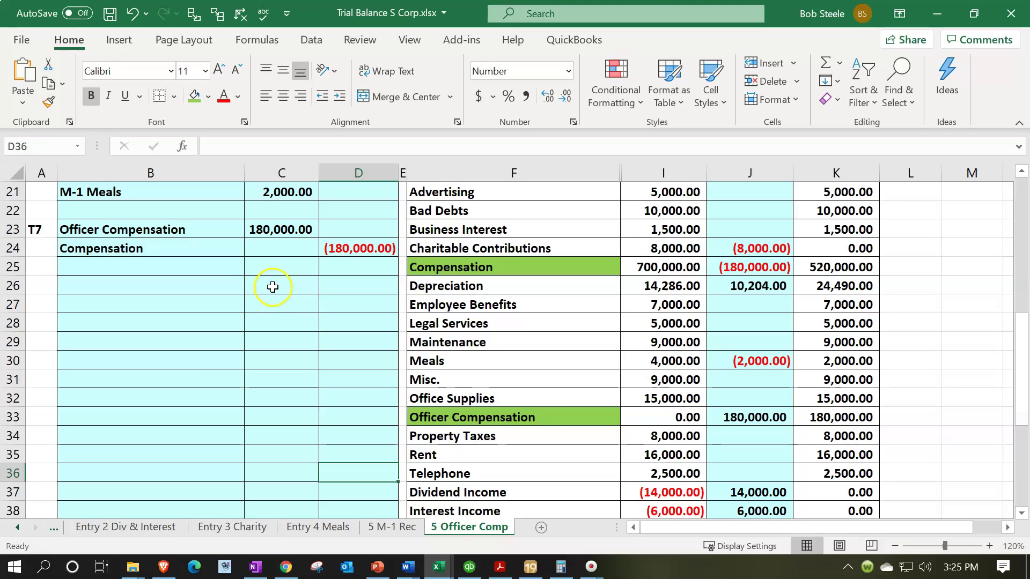
pyautogui.click(273, 287)
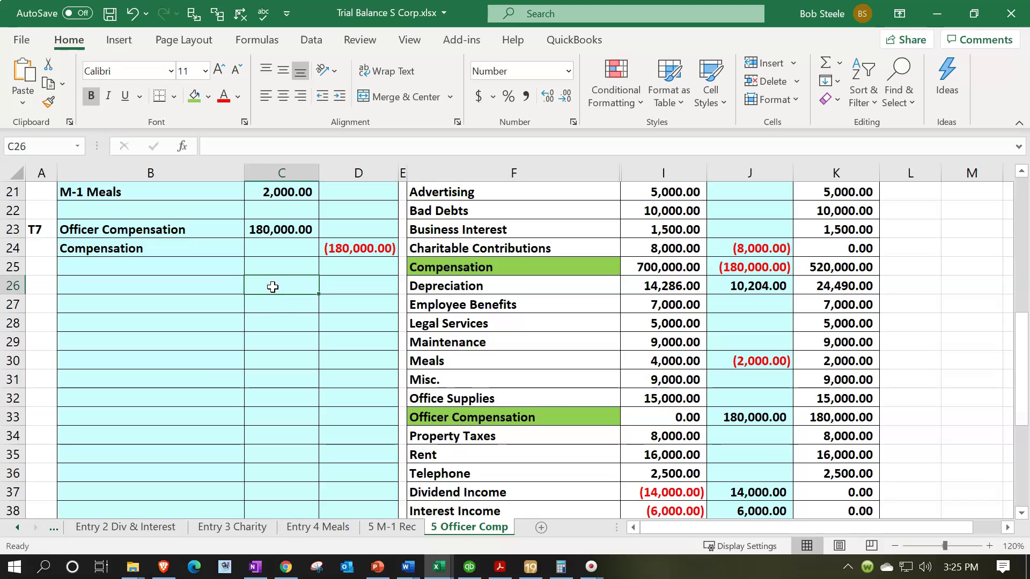